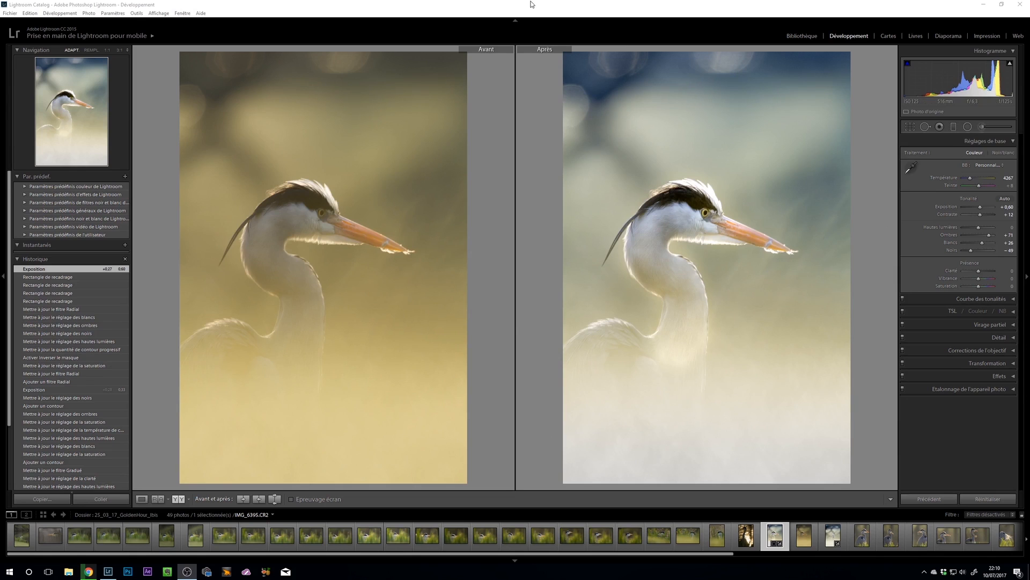
- Leave the before/after comparison and revert the heron photo to its import state in the history
key("y")
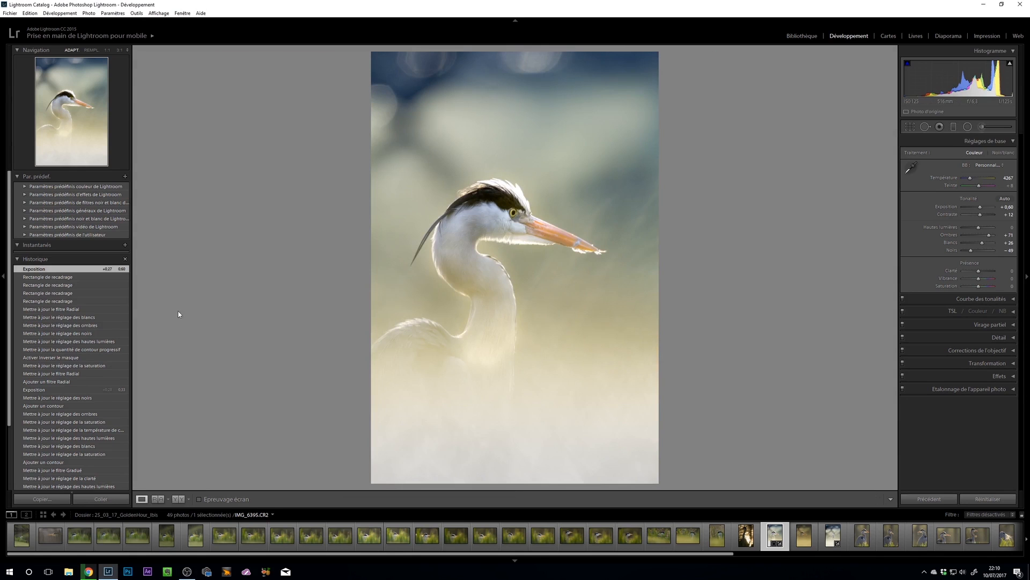
scroll(82, 392, "down", 3)
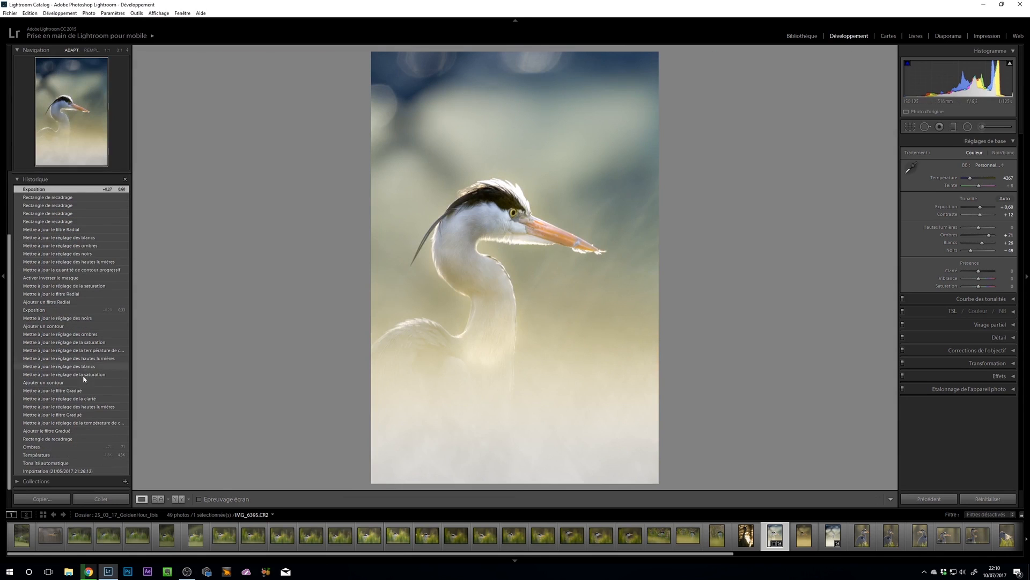
left_click(50, 471)
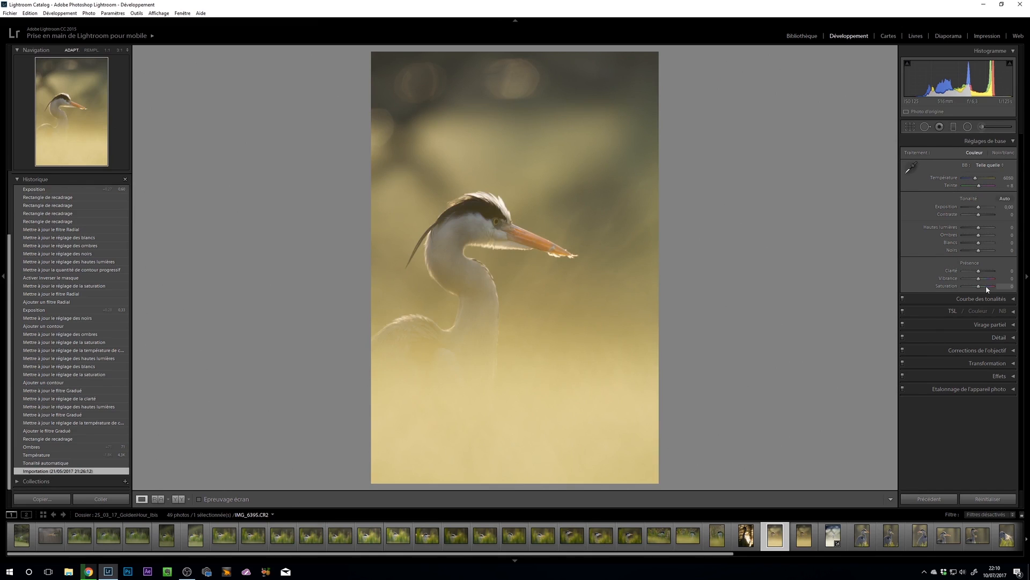
- Enable chromatic aberration removal and the lens profile correction for the photo
left_click(990, 350)
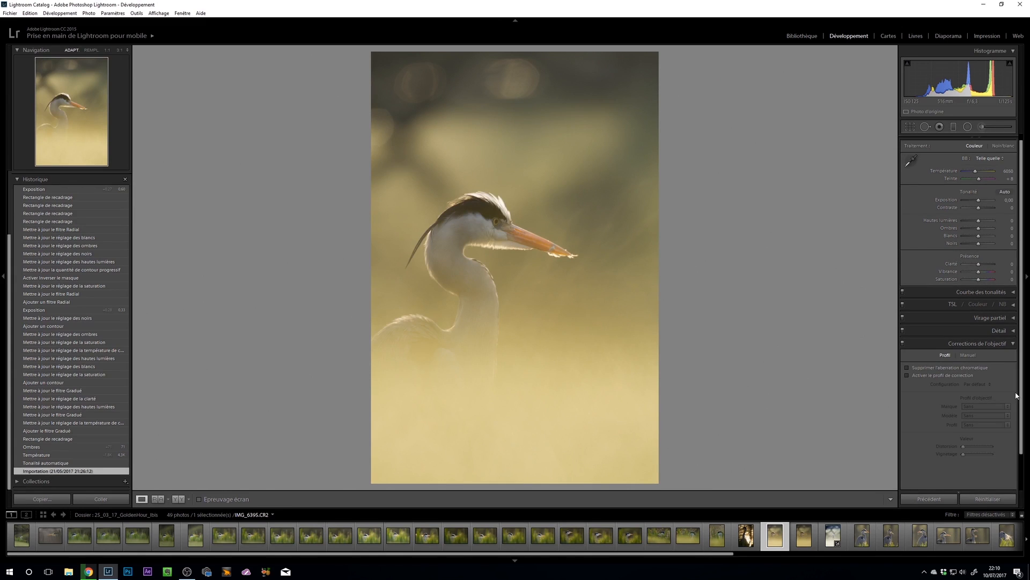
left_click(948, 371)
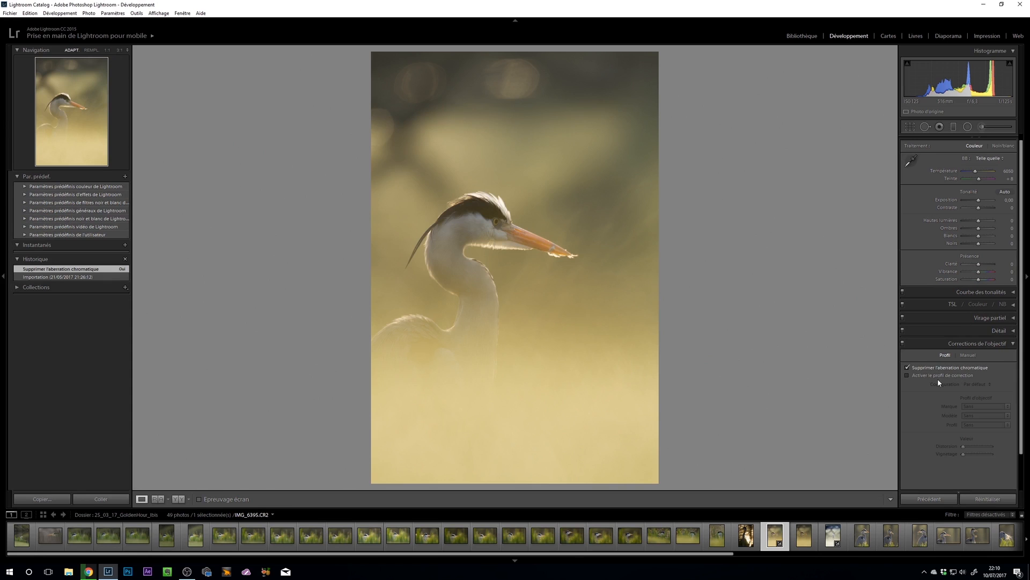
left_click(932, 376)
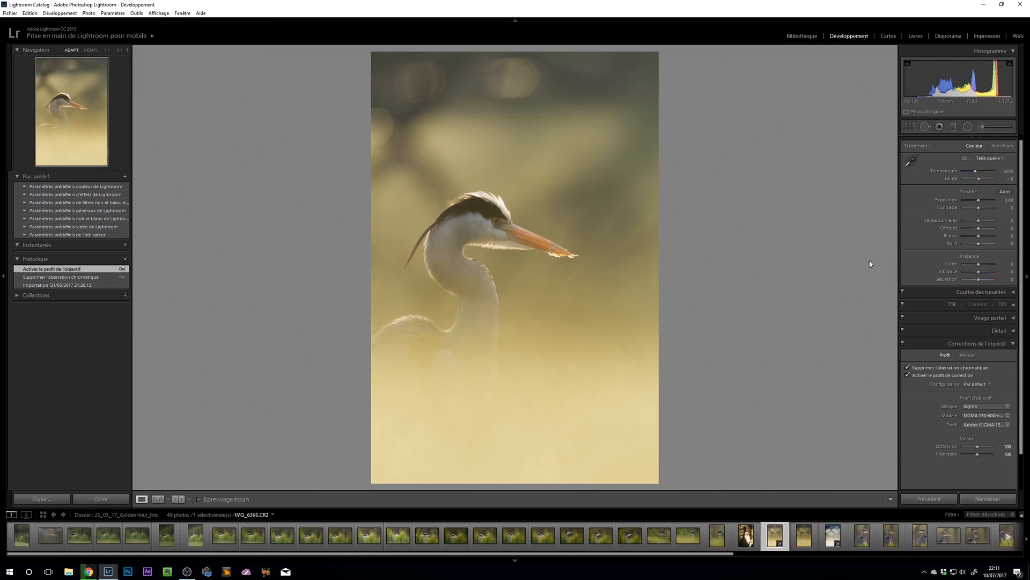
- Expand the Virage partiel, Courbe des tonalités and TSL sections and look through the stacked develop settings
left_click(966, 318)
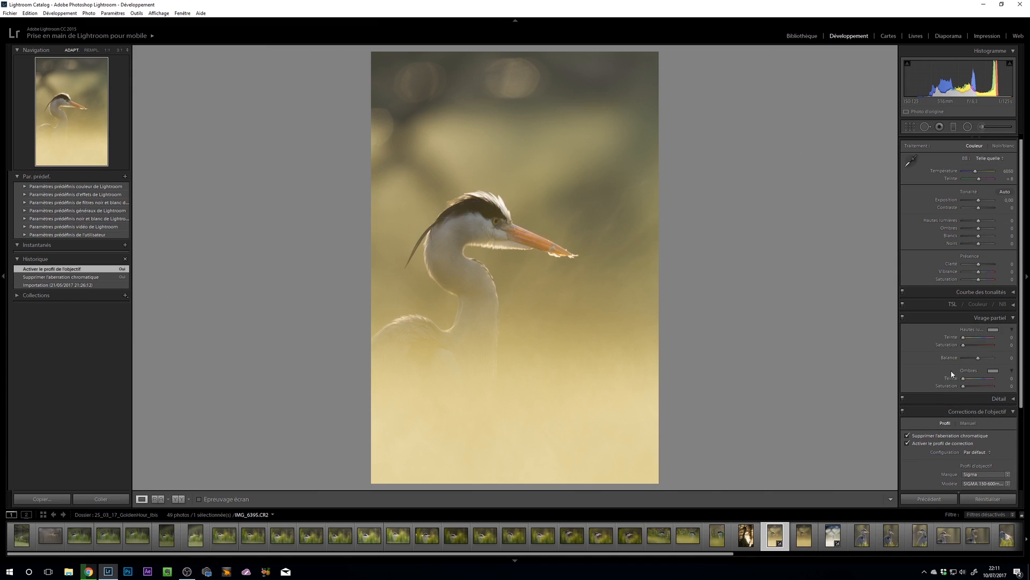
left_click(954, 294)
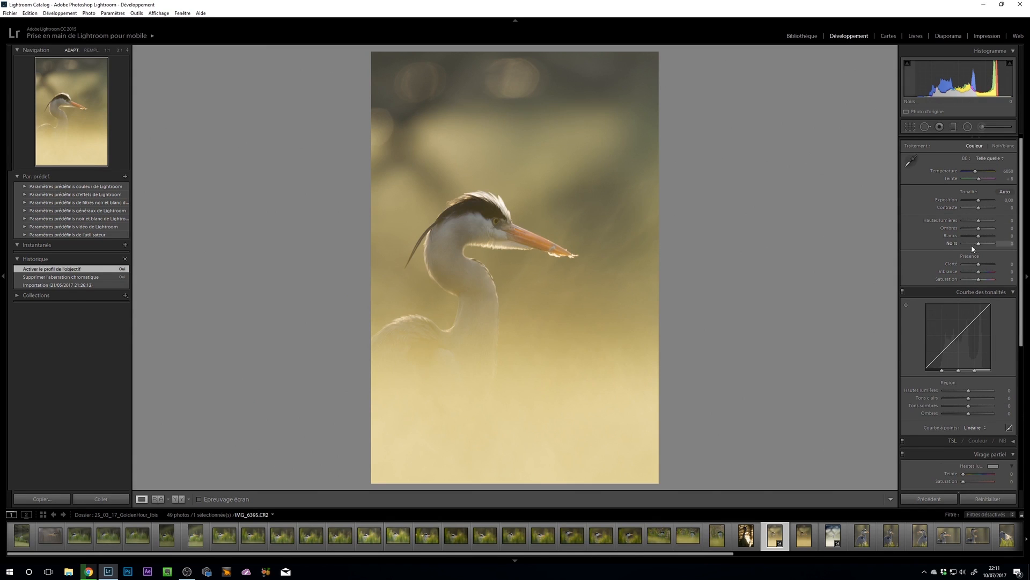
scroll(971, 244, "up", 1)
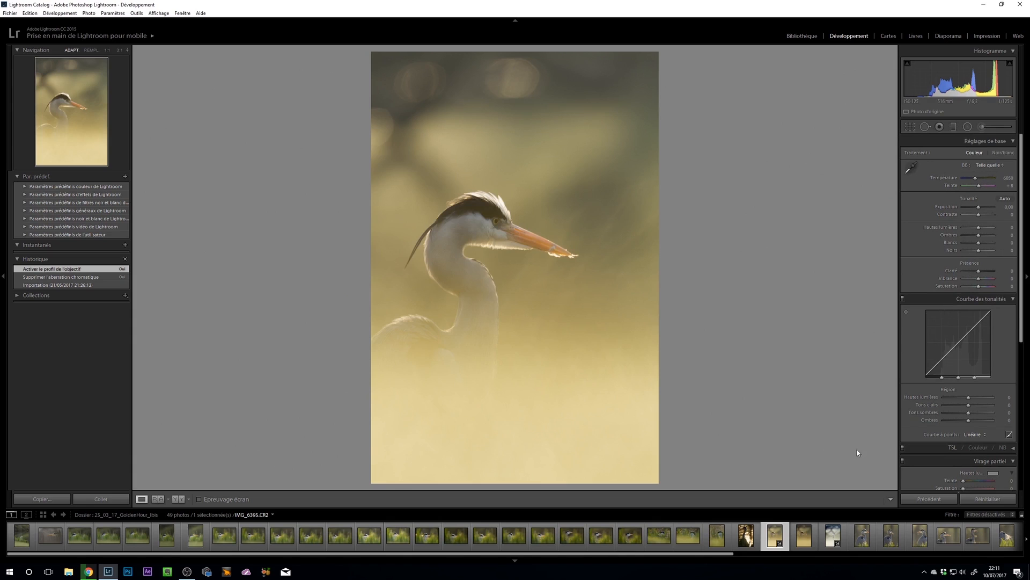
scroll(939, 417, "down", 1)
scroll(933, 424, "down", 10)
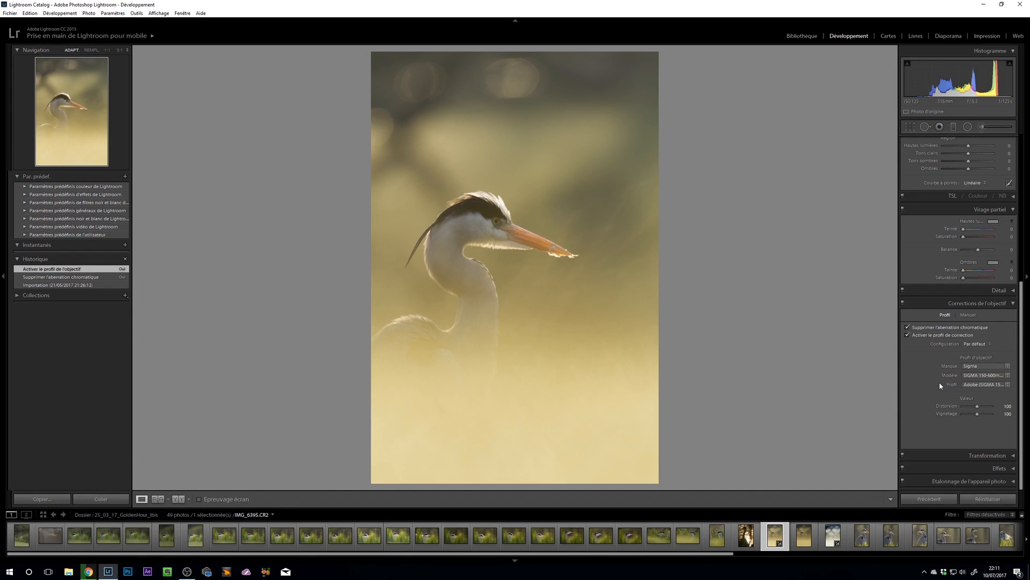
scroll(937, 390, "up", 8)
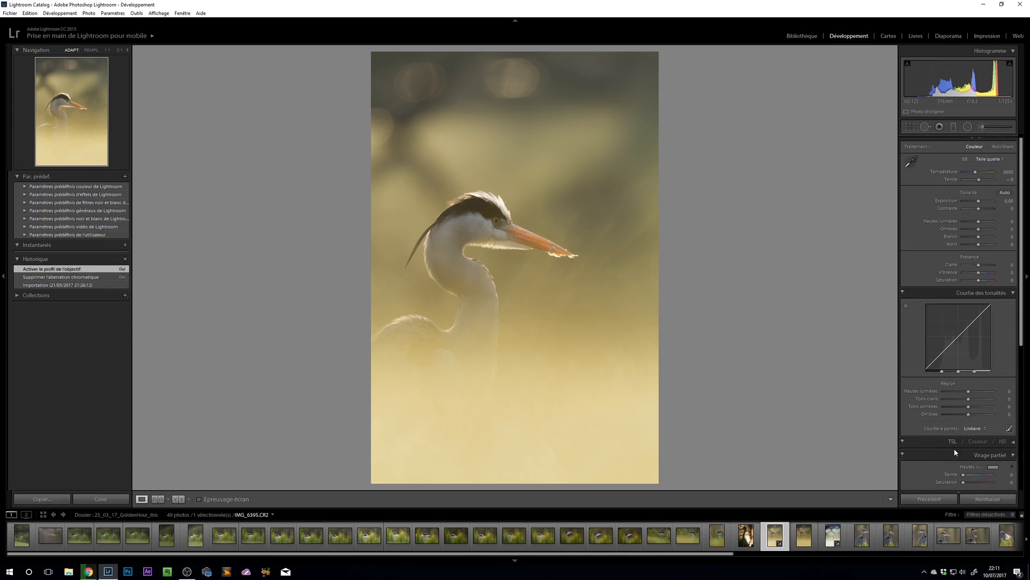
scroll(934, 446, "down", 10)
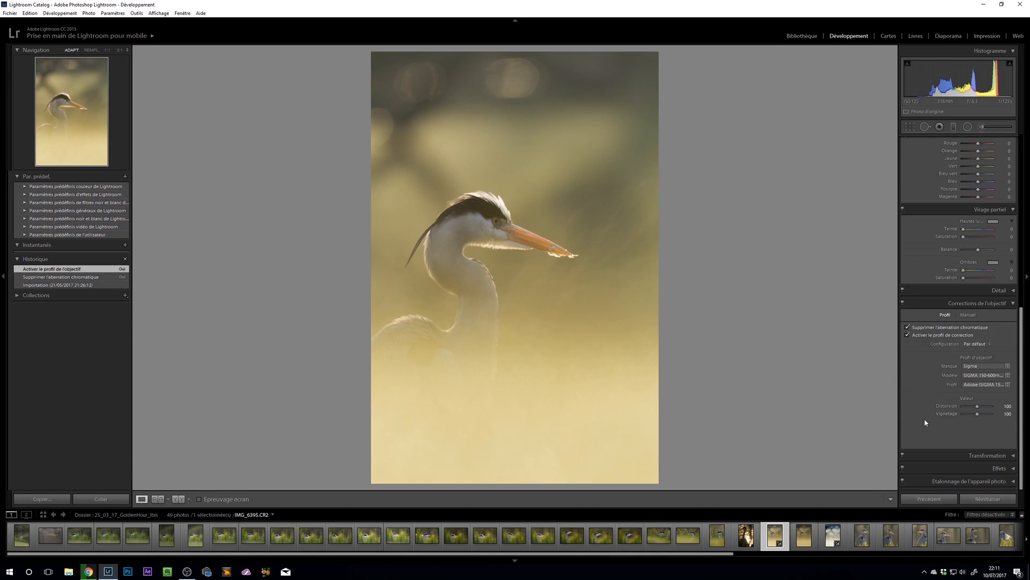
scroll(911, 236, "up", 10)
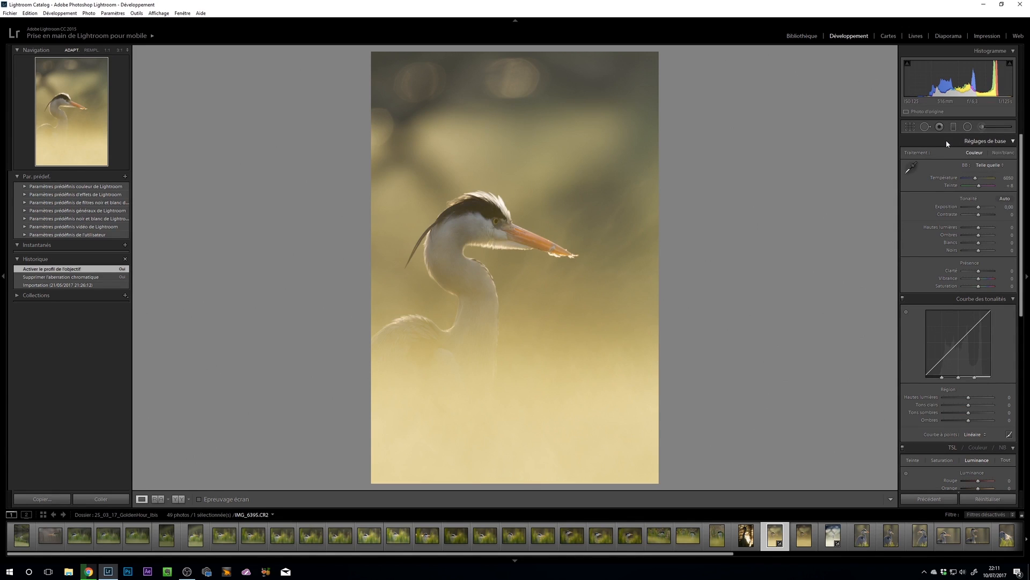
- Turn on Mode Solo for the develop sections and finish with only Réglages de base expanded
right_click(928, 299)
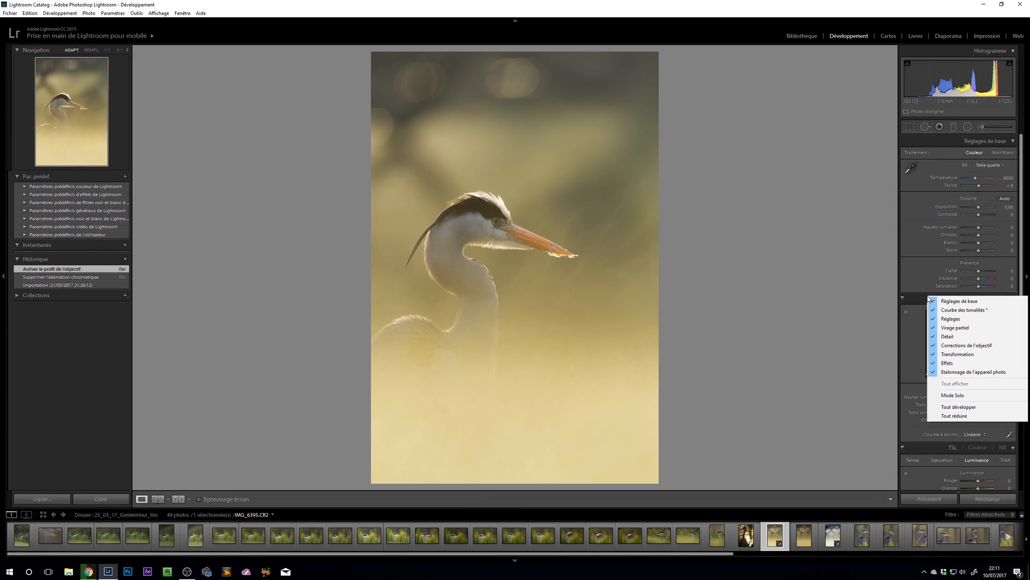
left_click(948, 396)
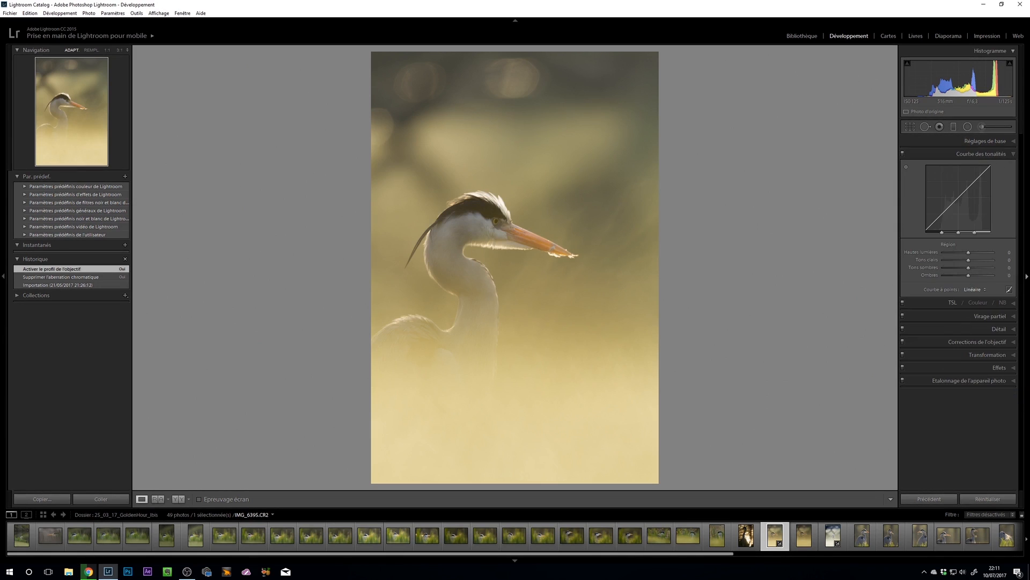
left_click(966, 329)
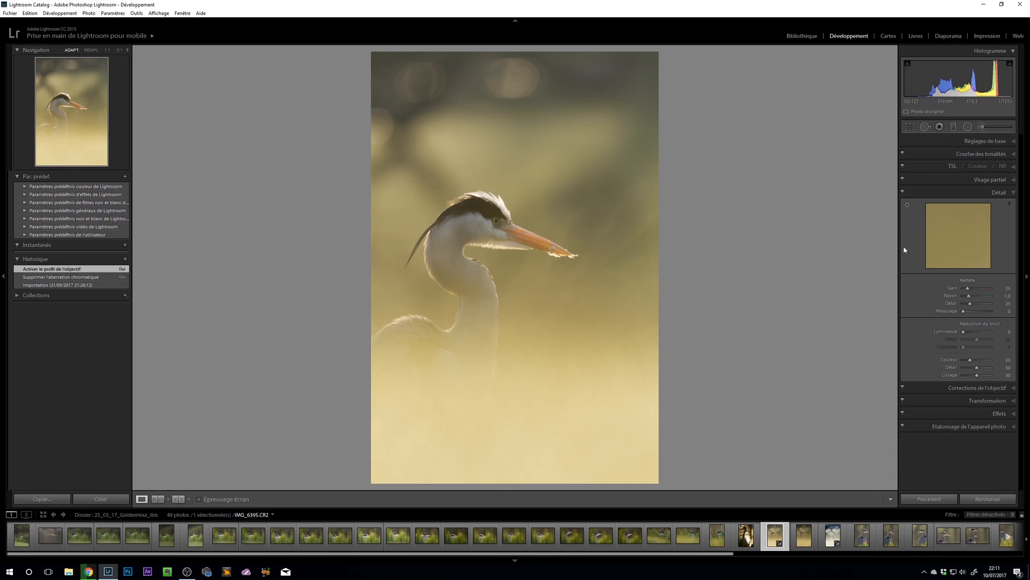
left_click(942, 155)
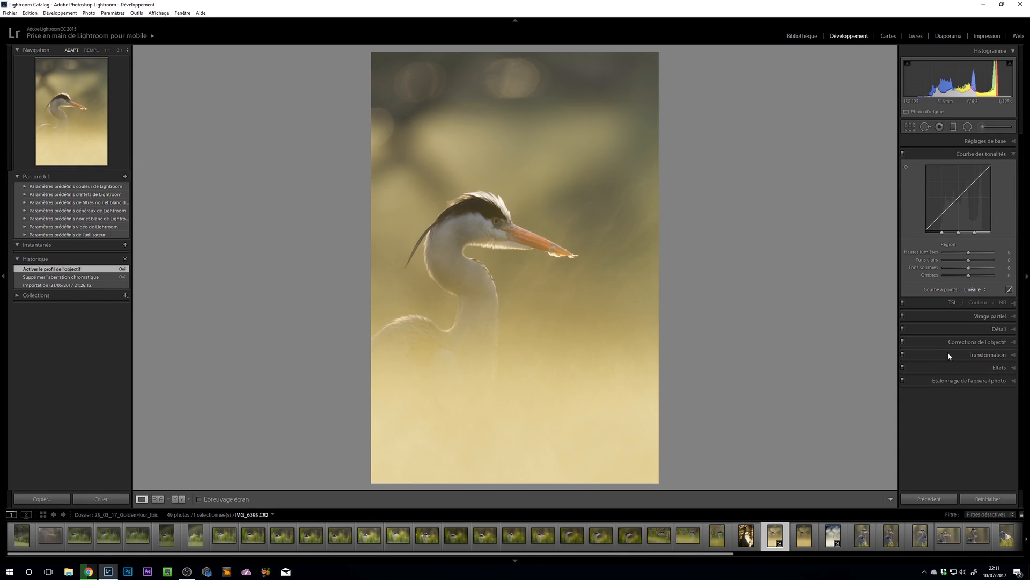
left_click(991, 142)
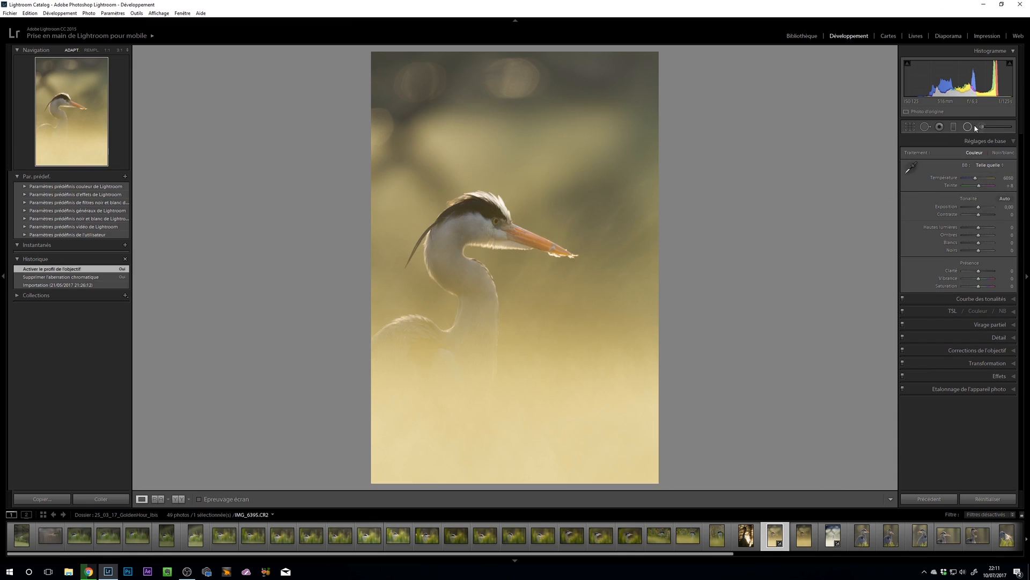
- Crop the photo slightly tighter at its original aspect ratio, reposition the heron inside the frame and apply the crop
left_click(911, 128)
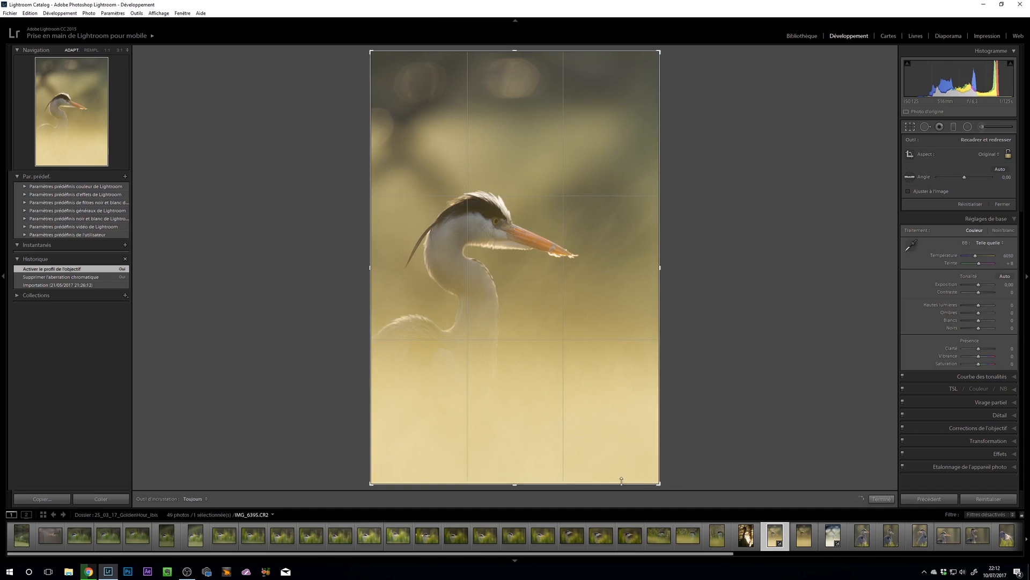
left_click_drag(660, 484, 646, 472)
left_click_drag(559, 338, 560, 326)
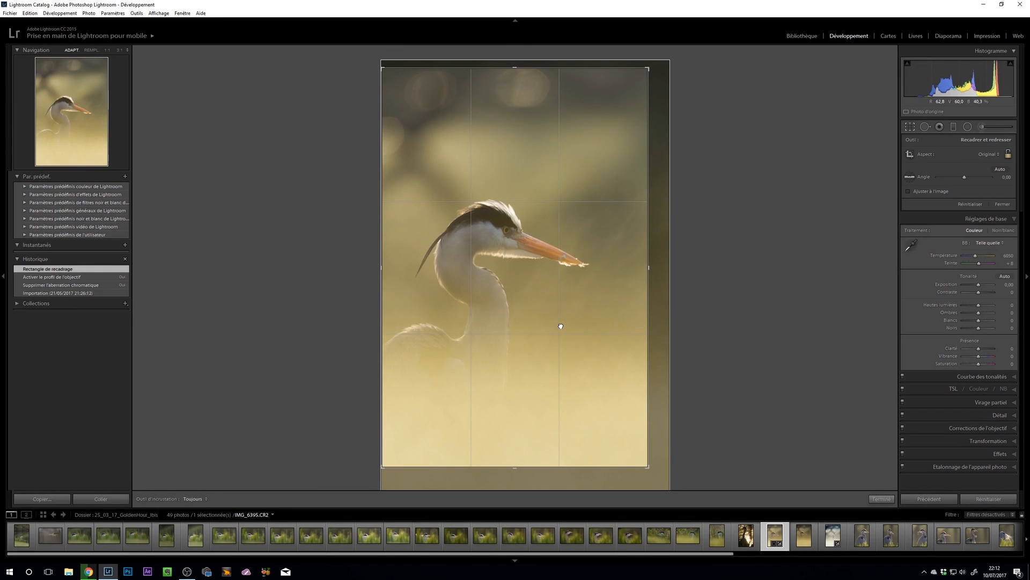
left_click(881, 499)
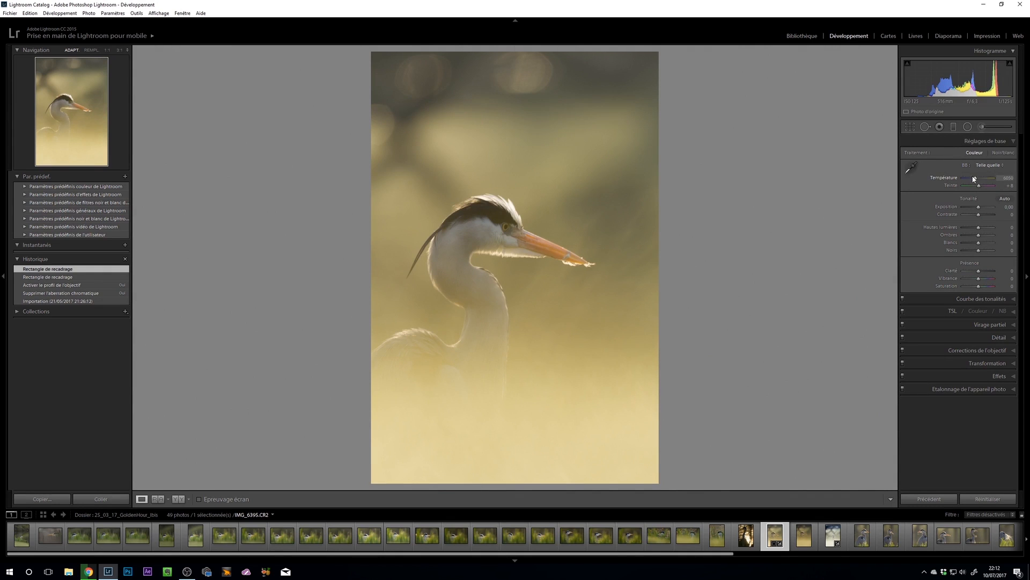
- Cool the white balance to a temperature of 4400 and apply automatic tone
left_click_drag(976, 179, 970, 180)
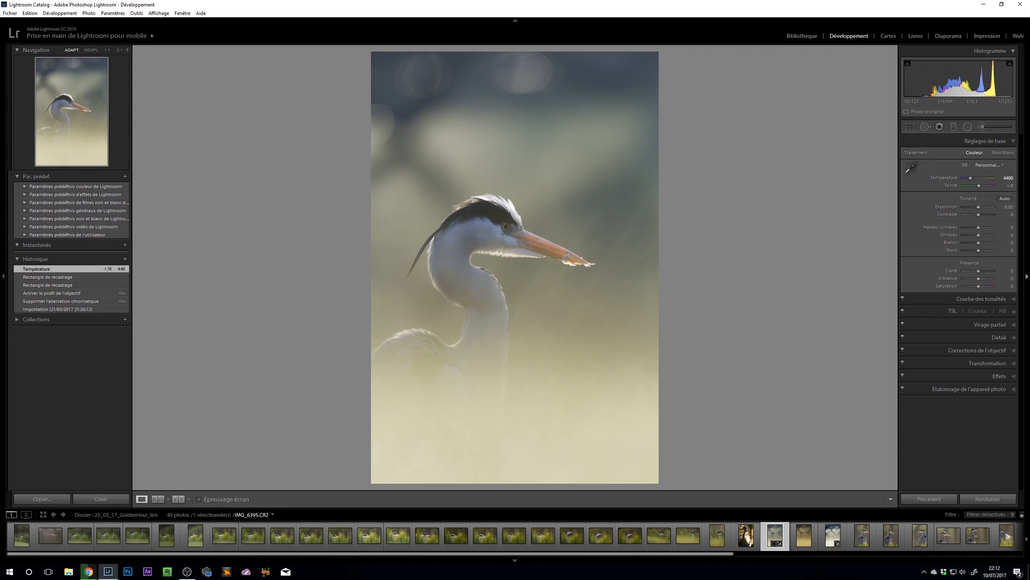
left_click(1005, 198)
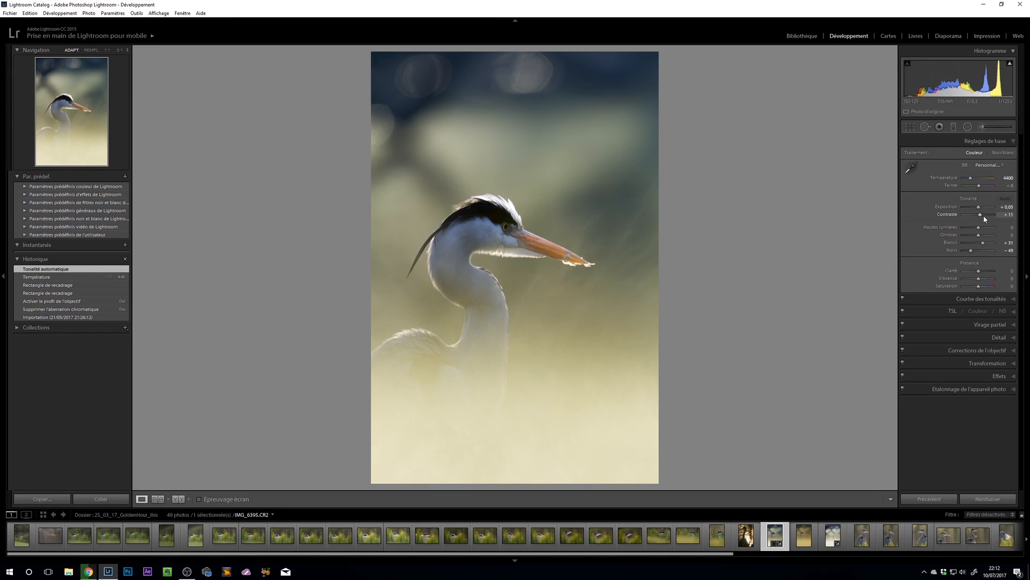
- Refine the photo's tone with contrast +28, highlights −100 and exposure +0.47
left_click_drag(983, 215, 971, 228)
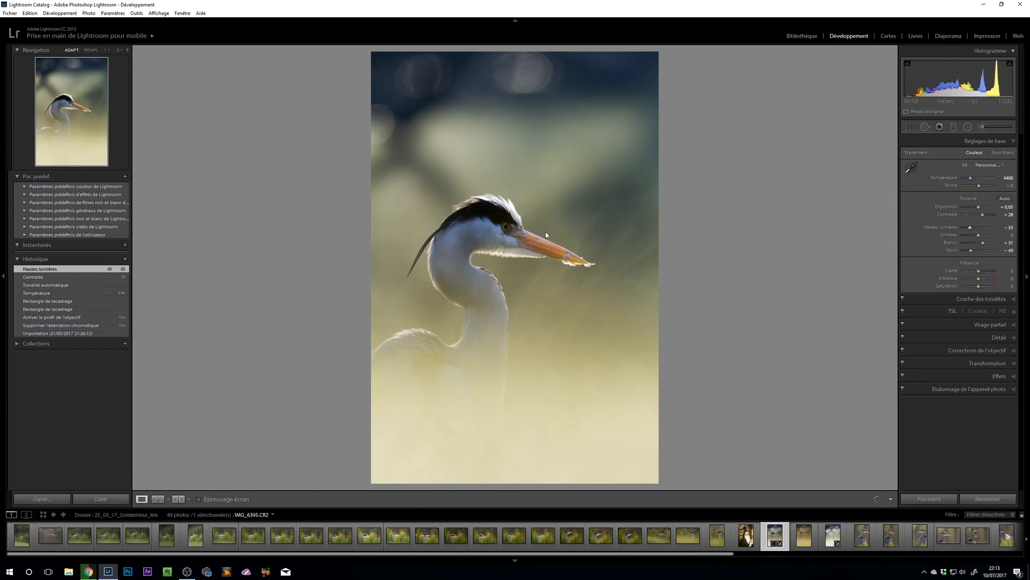
left_click(517, 211)
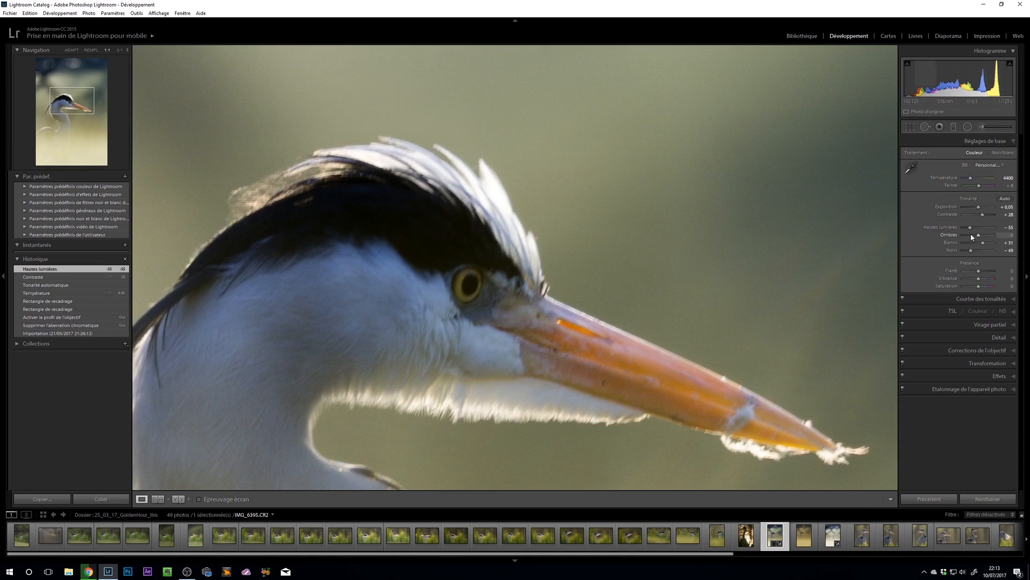
left_click_drag(972, 229, 963, 229)
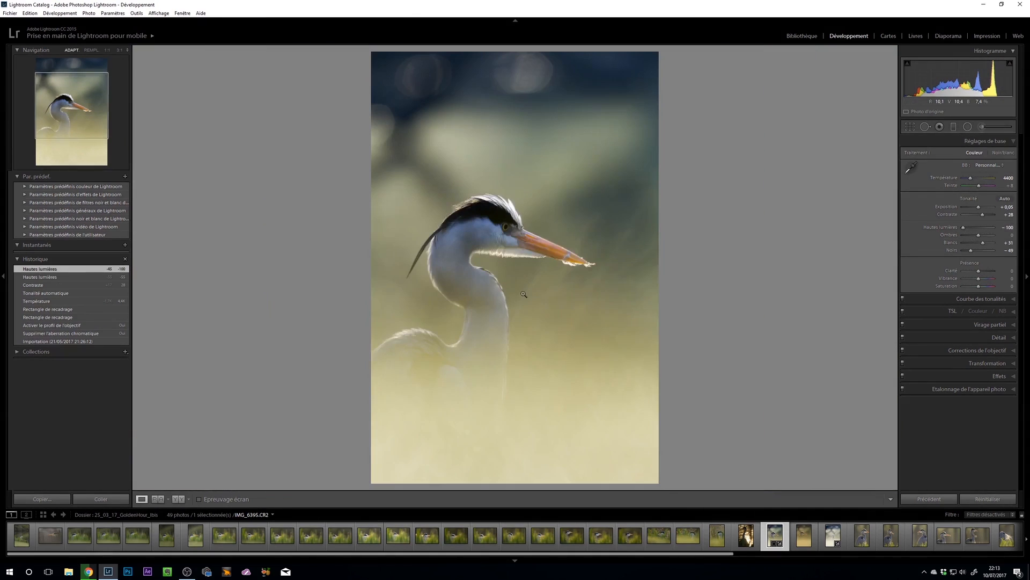
left_click(496, 252)
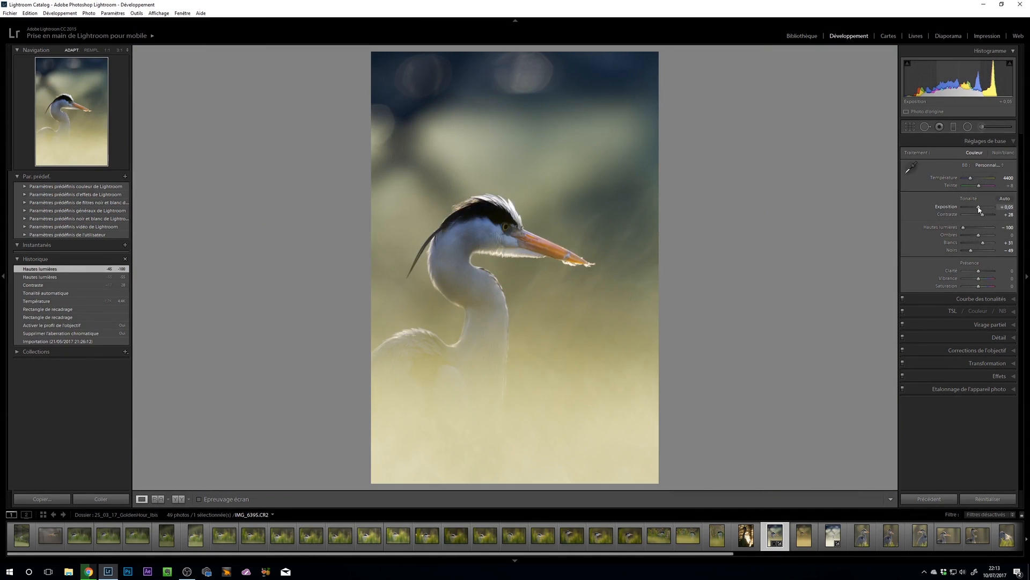
left_click_drag(979, 209, 981, 211)
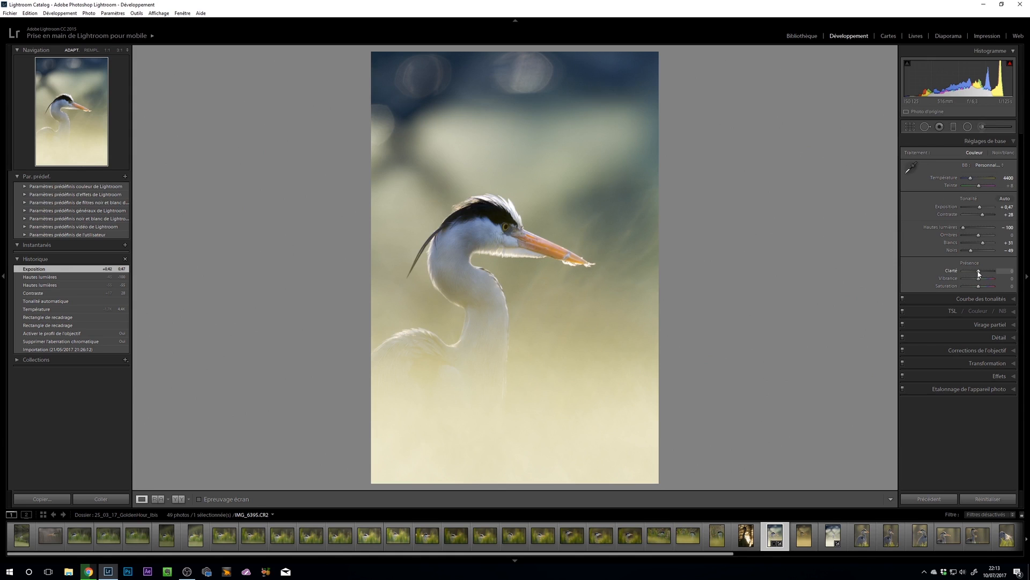
- Set the photo's presence values to clarity +47, vibrance +31 and saturation −9
left_click_drag(980, 274, 973, 269)
left_click_drag(974, 264, 984, 261)
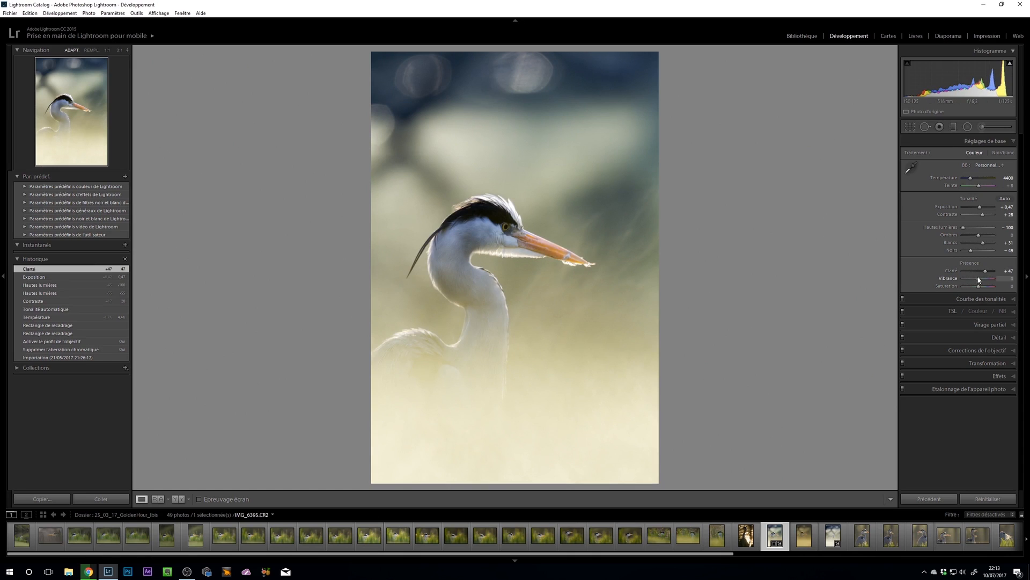
left_click_drag(980, 279, 977, 288)
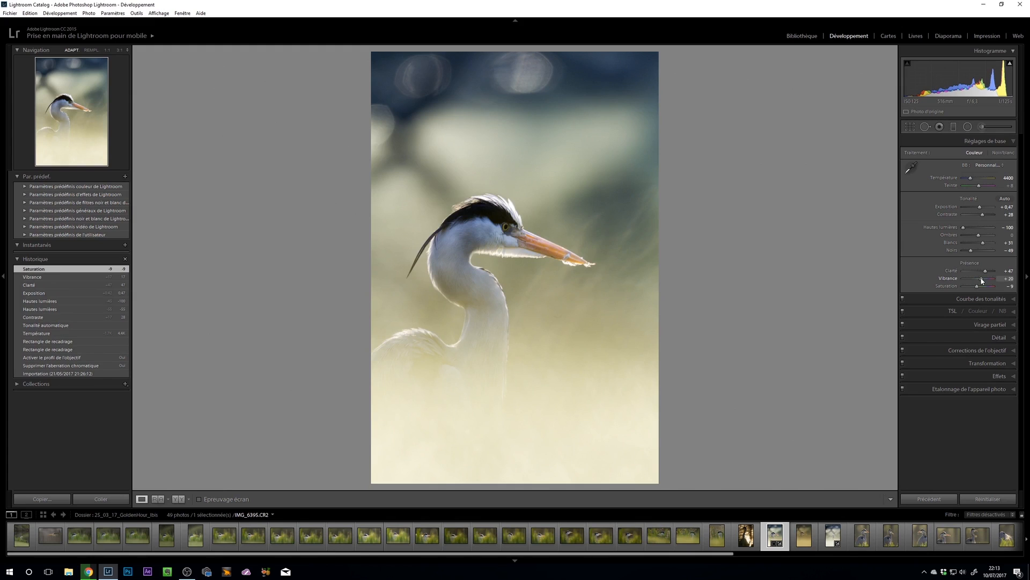
left_click_drag(982, 280, 984, 280)
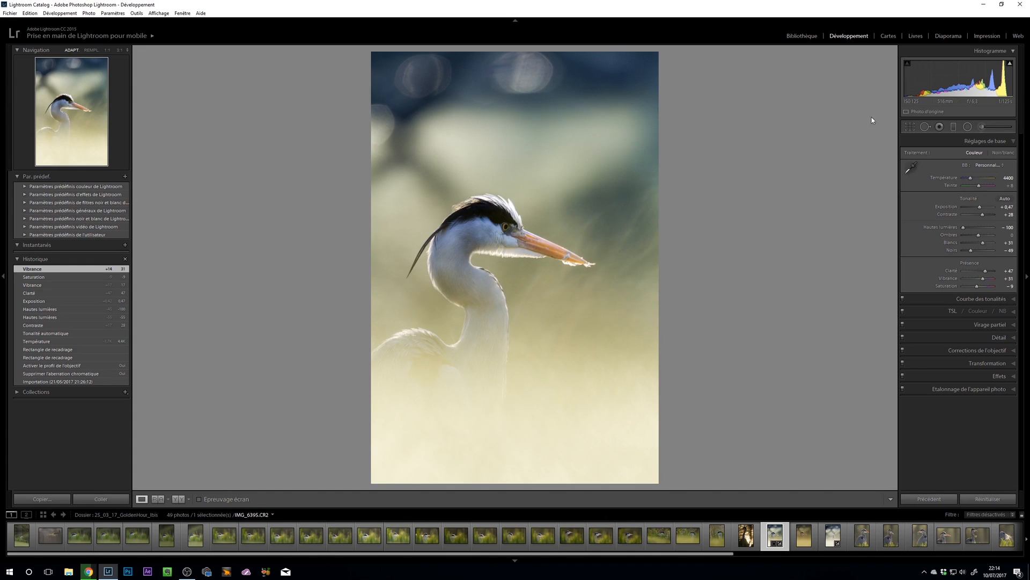
- Add a graduated filter from the photo's lower edge up to the heron's neck, with temperature 96 and saturation reset to 0
left_click(954, 127)
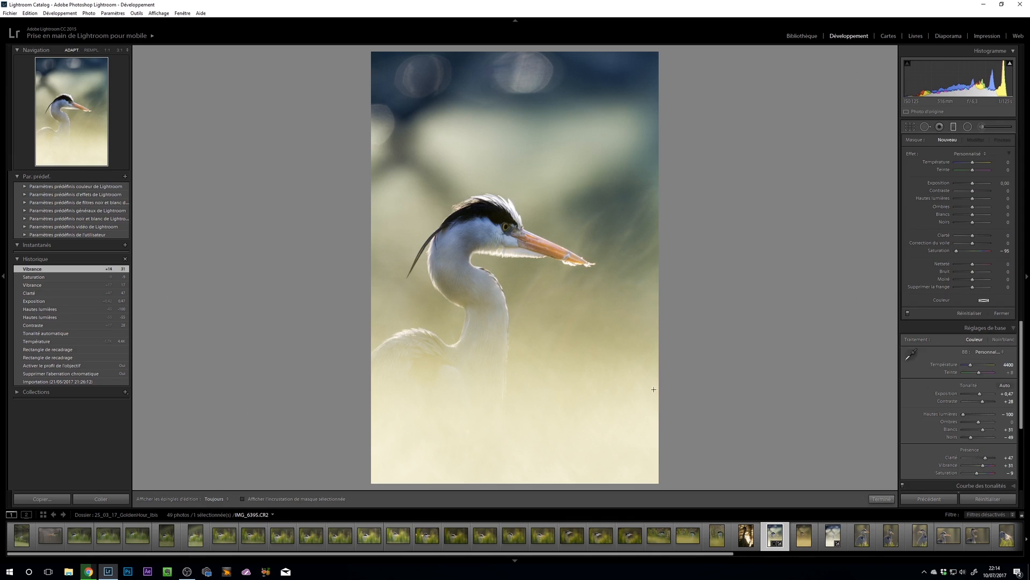
left_click_drag(543, 485, 542, 289)
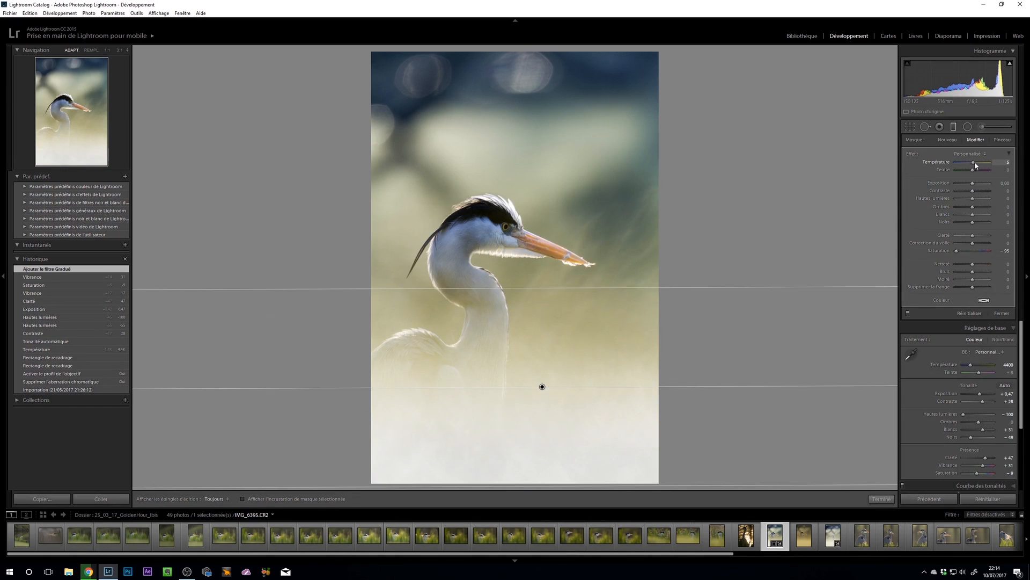
left_click_drag(986, 164, 989, 162)
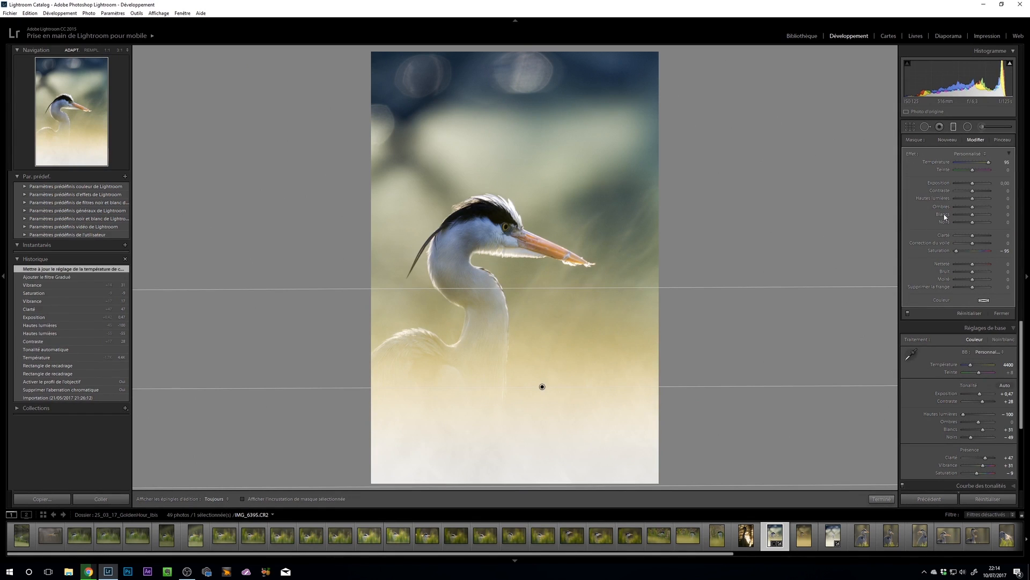
left_click(943, 252)
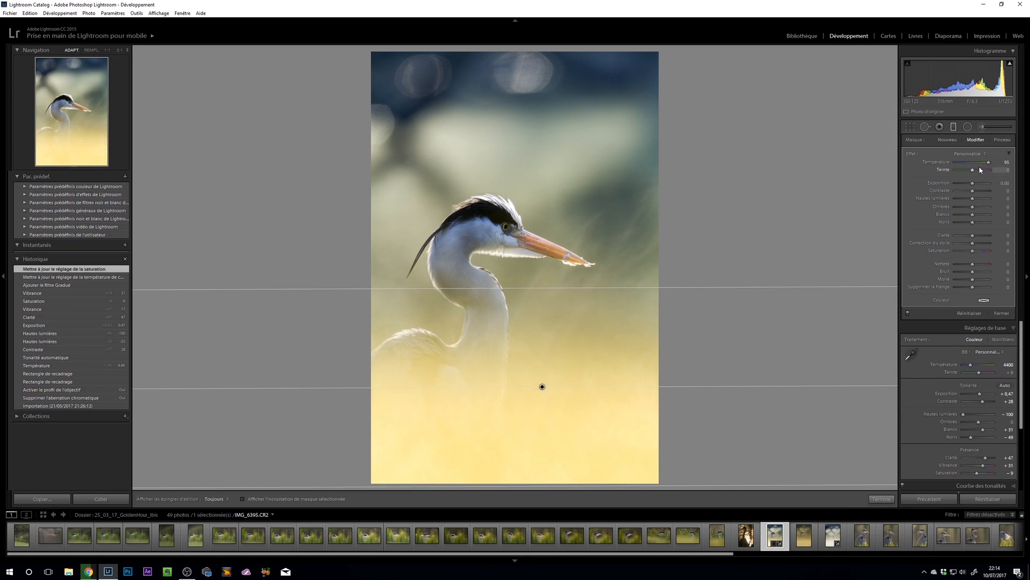
- Set the lower graduated filter's temperature to 40 and exposure to 0.48, and shift the filter slightly higher on the photo
left_click_drag(989, 163, 984, 164)
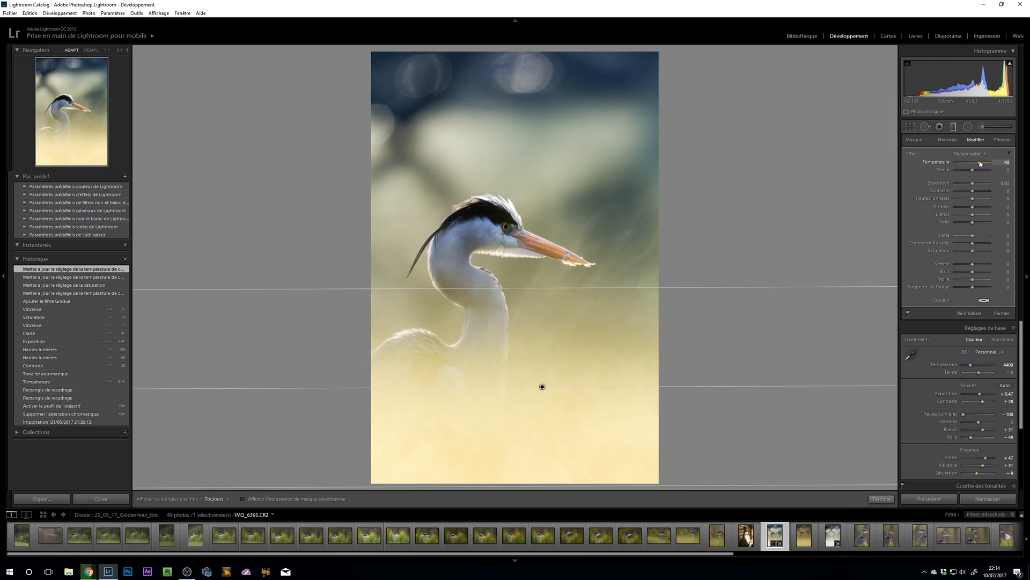
left_click_drag(972, 186, 974, 184)
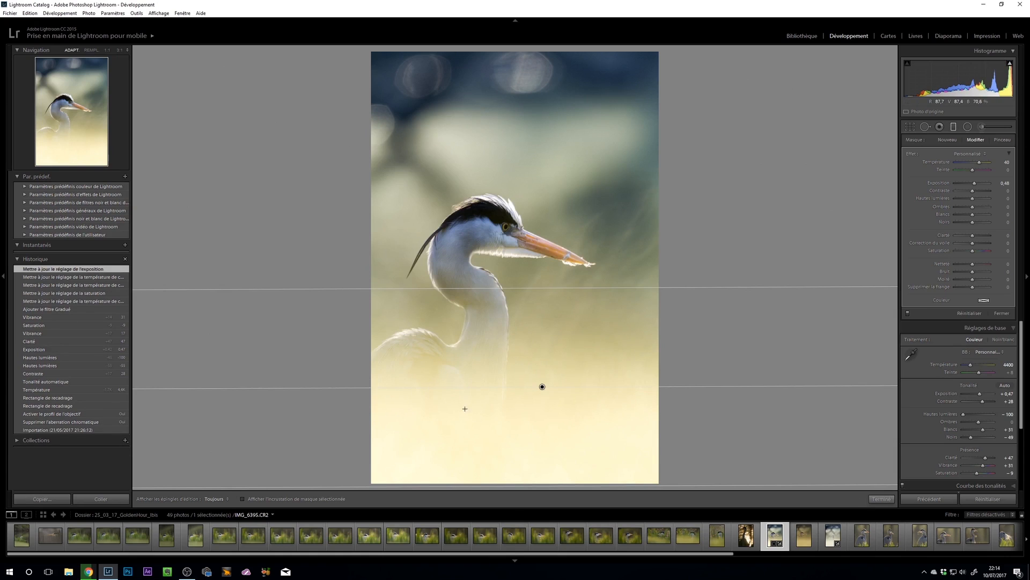
left_click_drag(541, 387, 542, 376)
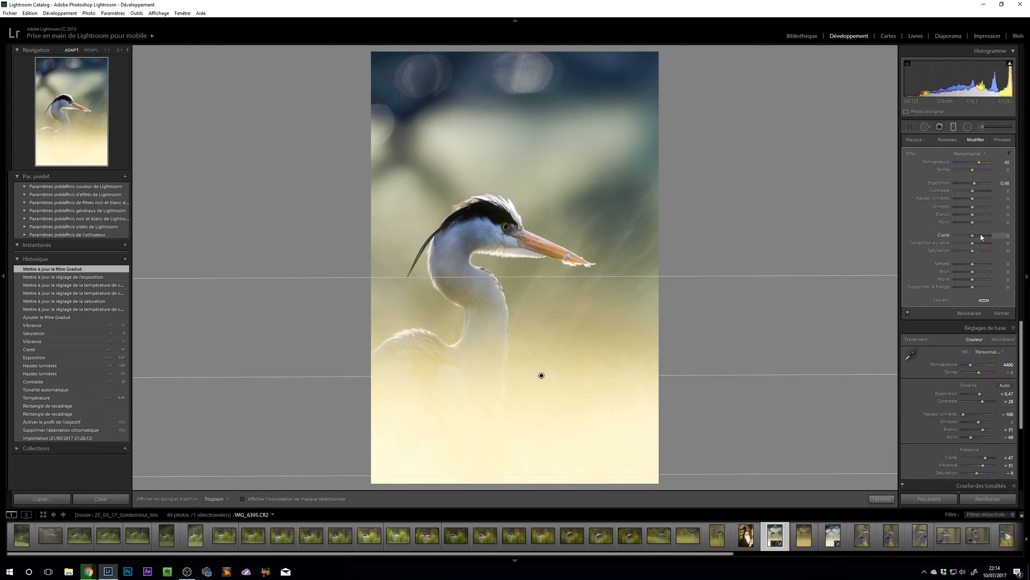
- Set the lower graduated filter's clarity to 43 and contrast to 67
mouse_move(977, 238)
left_mouse_down()
mouse_move(993, 230)
mouse_move(964, 242)
mouse_move(998, 235)
left_mouse_up()
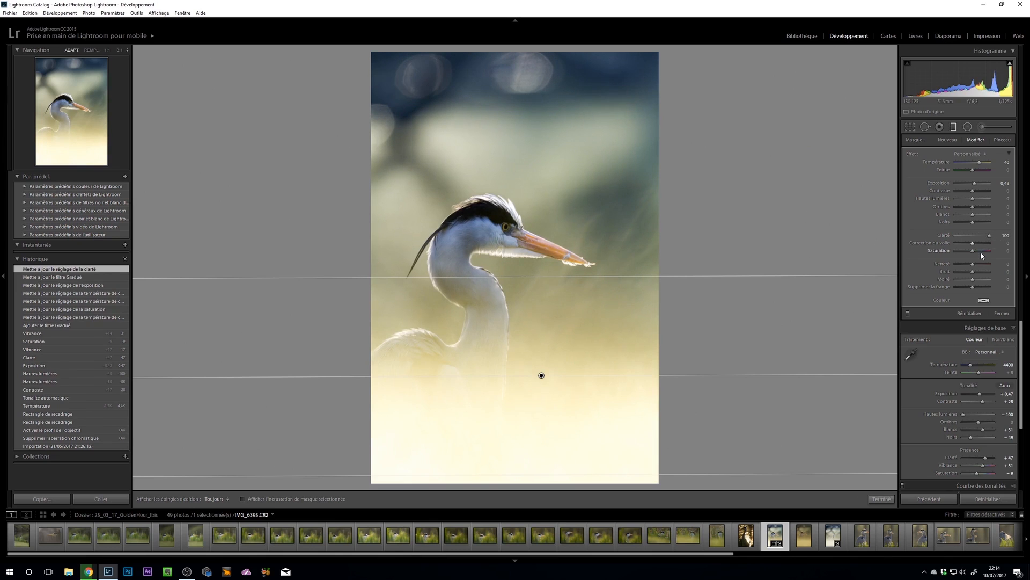
key("ctrl+z")
left_click_drag(997, 263, 979, 236)
key("ctrl+z")
left_click_drag(972, 191, 985, 191)
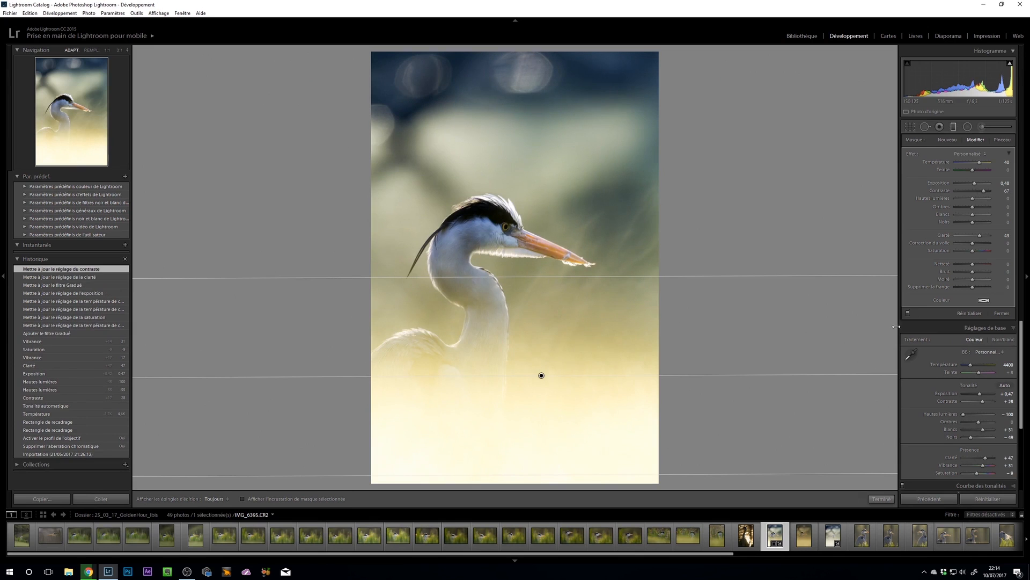
- Move the graduated filter lower, below the heron's neck curve, set its sharpness to 52 and finish editing it
left_click_drag(543, 377, 554, 416)
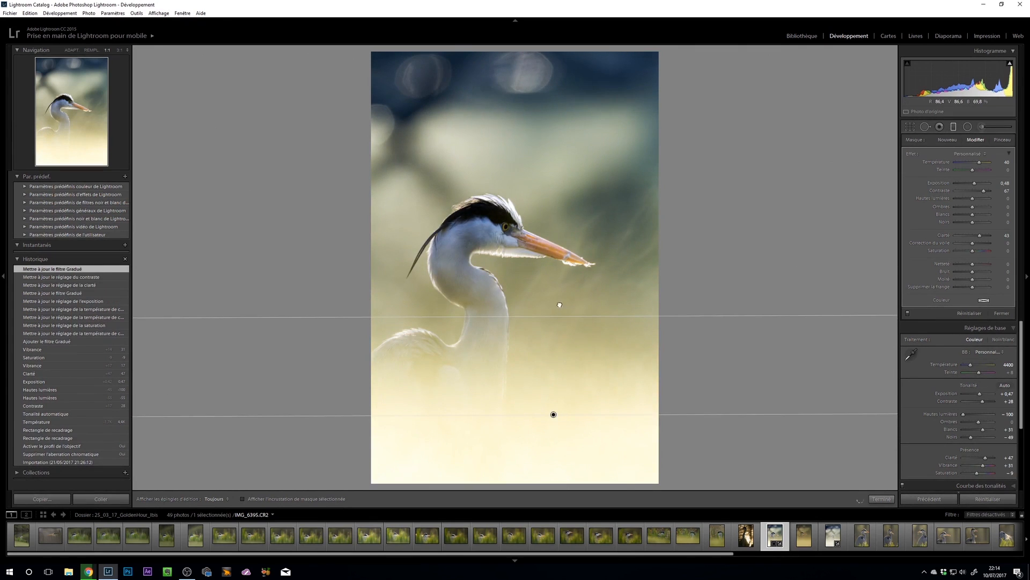
key("z")
key("ctrl+z")
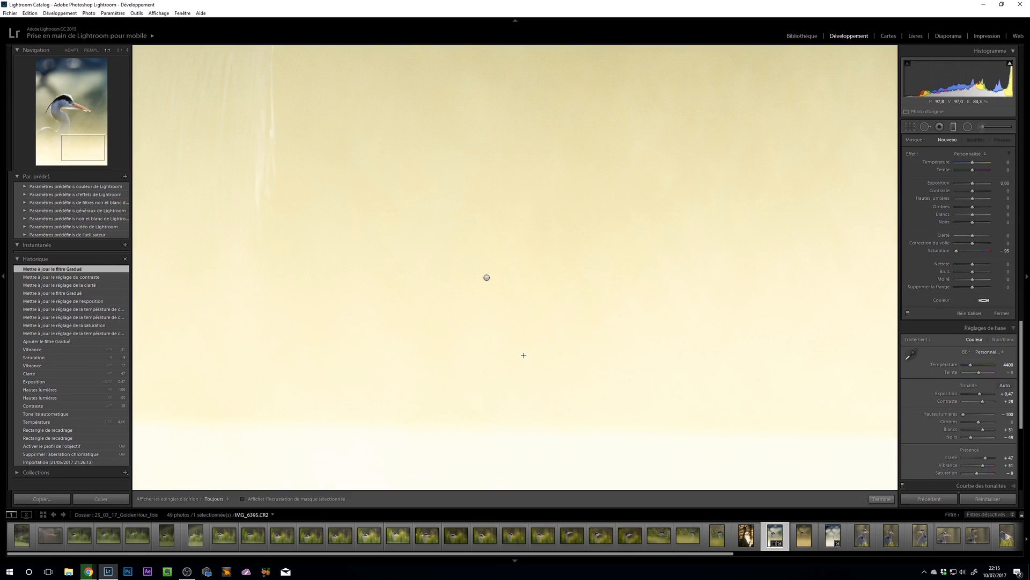
key("z")
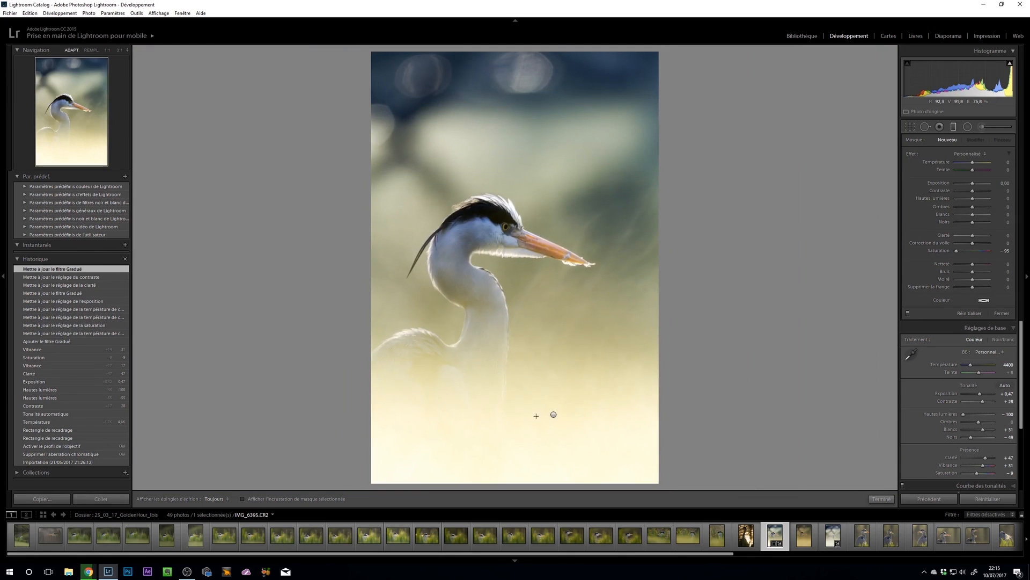
left_click(553, 414)
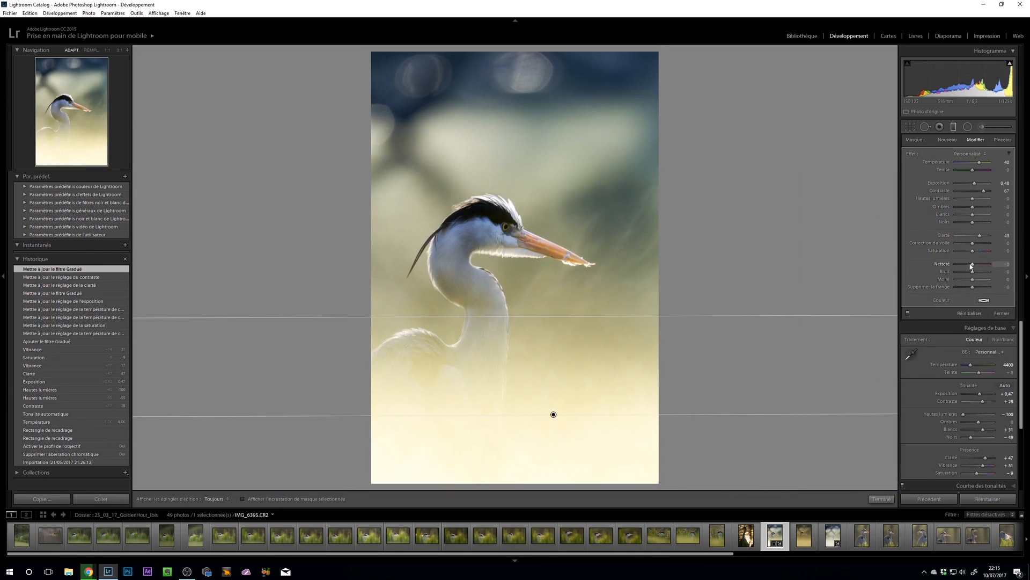
left_click_drag(976, 264, 977, 270)
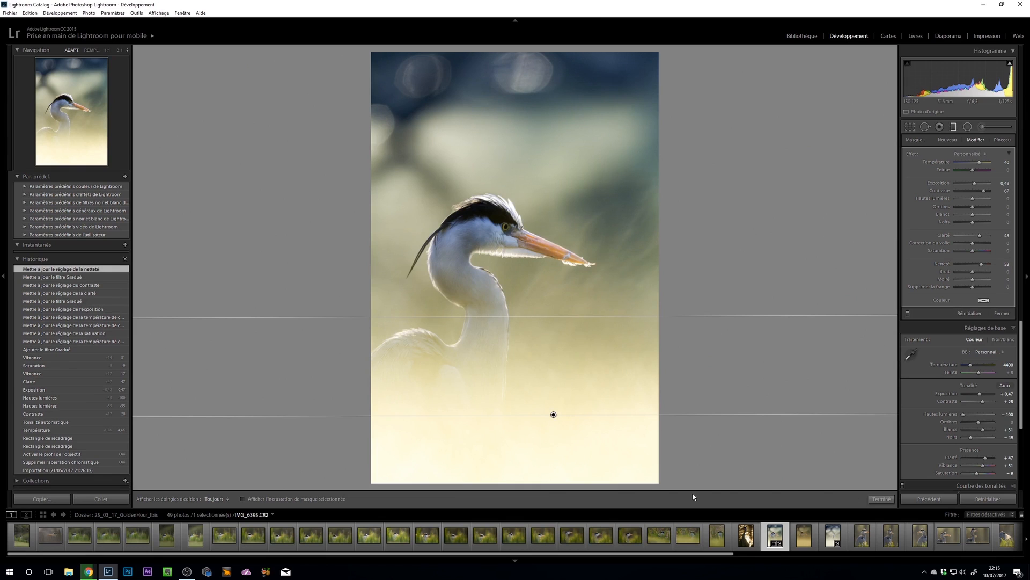
left_click(881, 499)
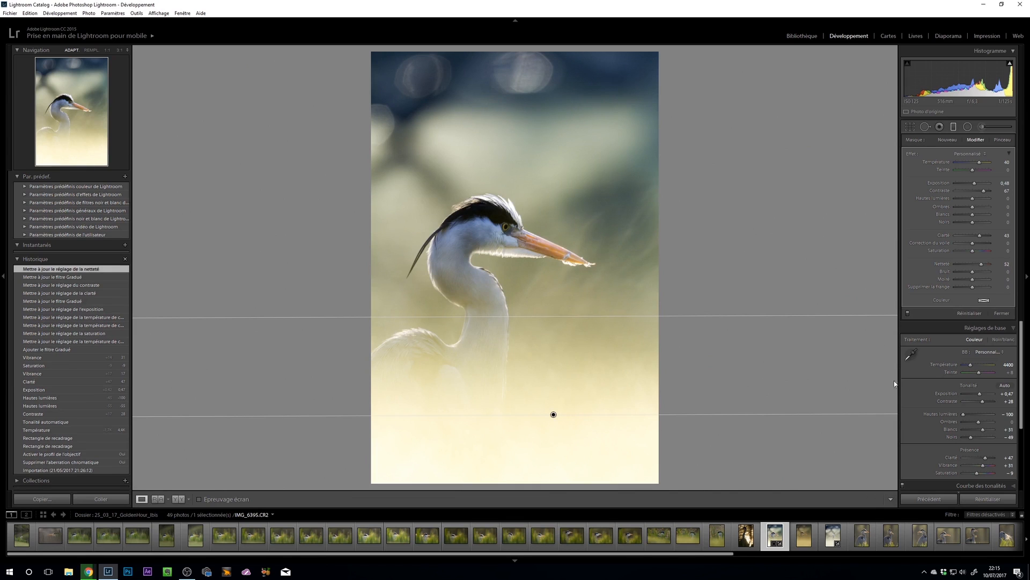
- Add a graduated filter from the photo's upper edge down to the heron's head, with saturation reset to 0 and temperature −10
left_click(954, 126)
left_click_drag(530, 51, 535, 201)
double_click(940, 251)
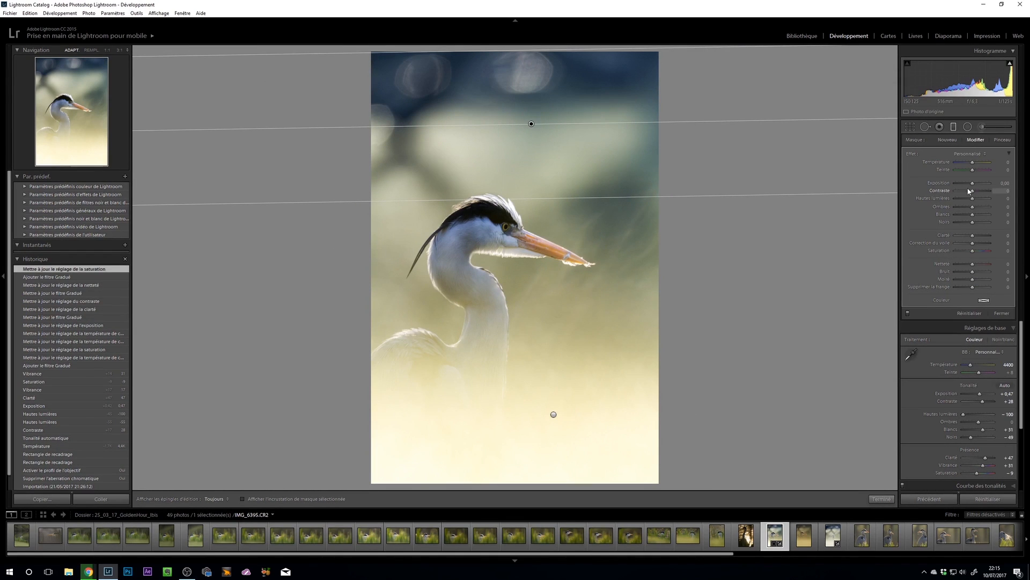
left_click_drag(972, 161, 971, 162)
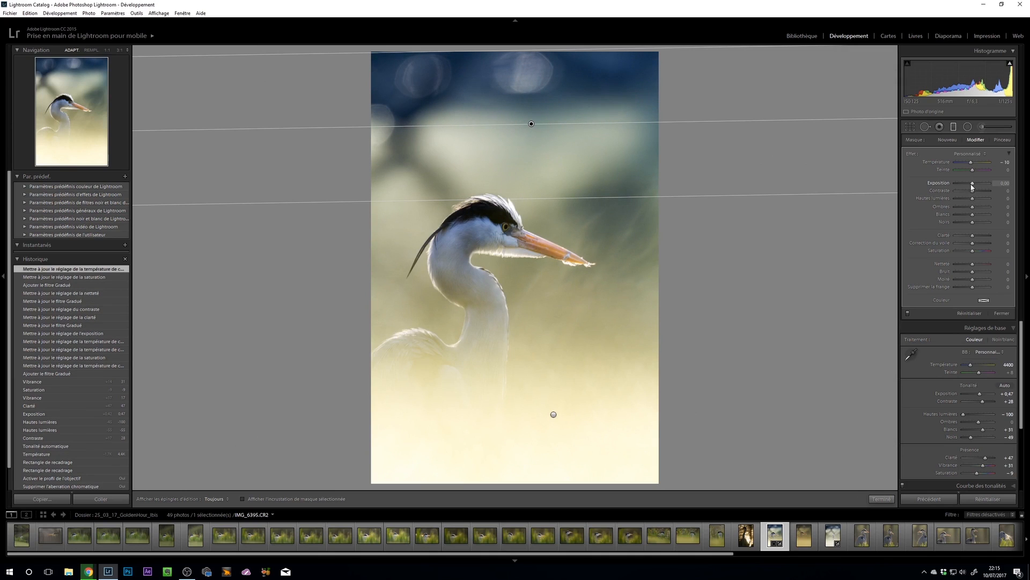
- Extend the upper graduated filter down to the heron's eye and set its exposure to 0.60
left_click_drag(973, 186, 976, 186)
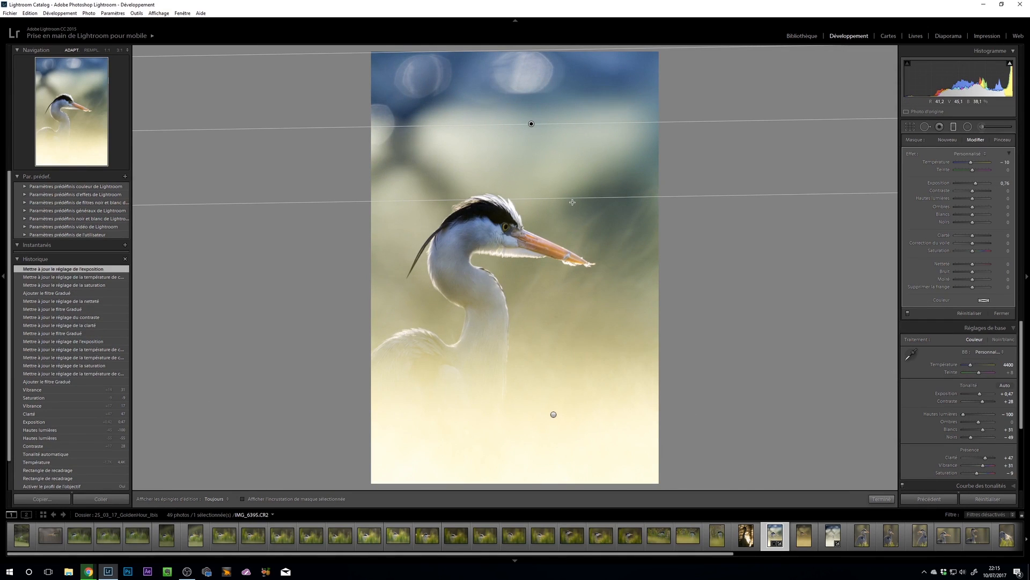
left_click_drag(572, 201, 572, 223)
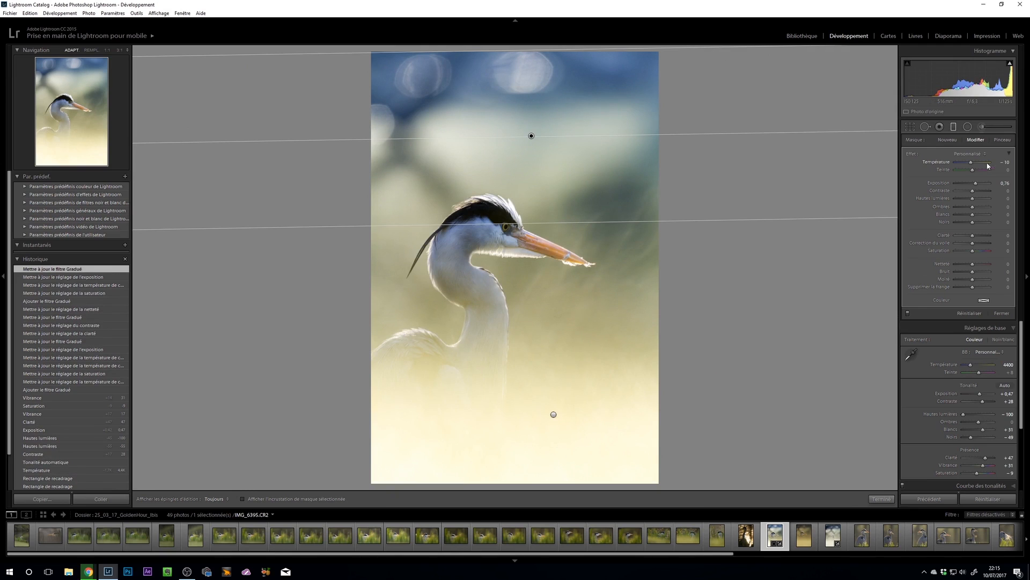
left_click_drag(977, 185, 975, 185)
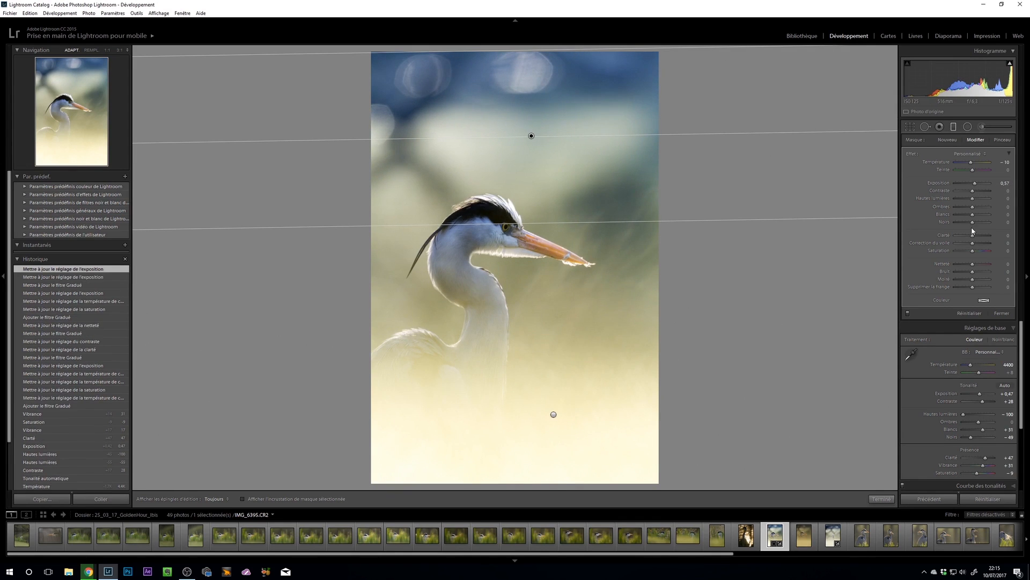
left_click(1007, 184)
type("0,6")
key("Return")
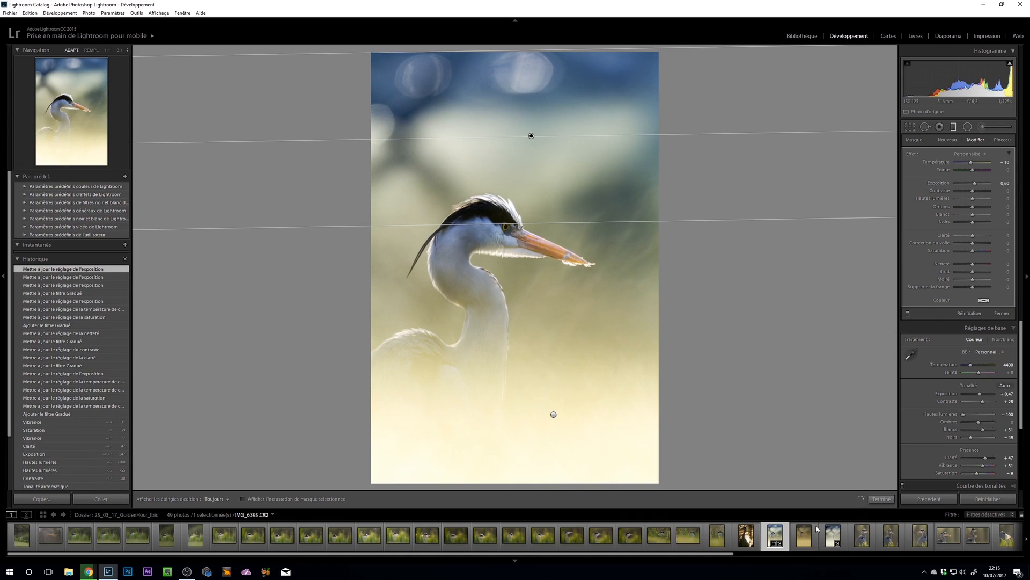
left_click(881, 498)
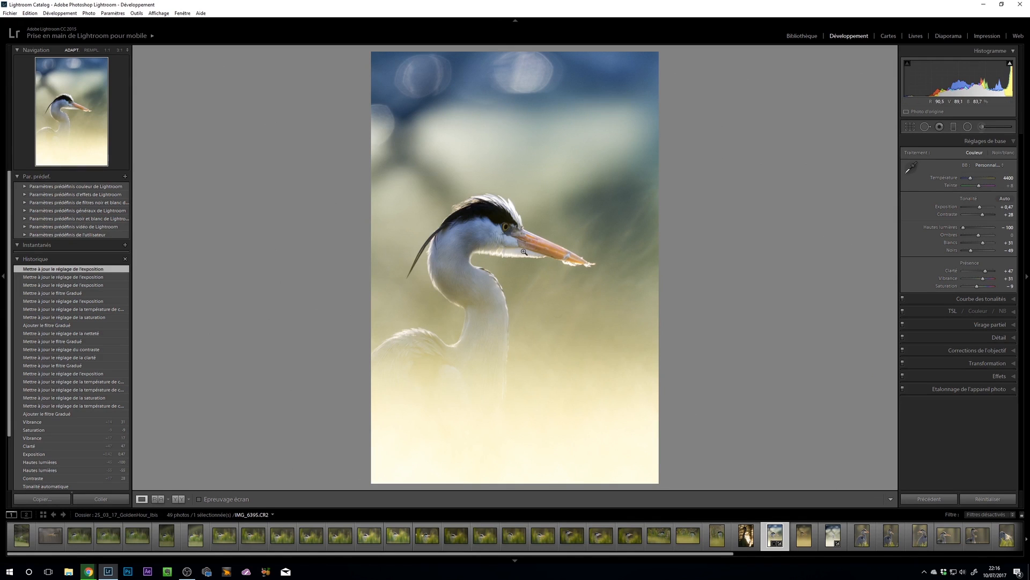
- Paint an adjustment brush mask over the heron's head, beak and neck, with the mask overlay shown
left_click(452, 267)
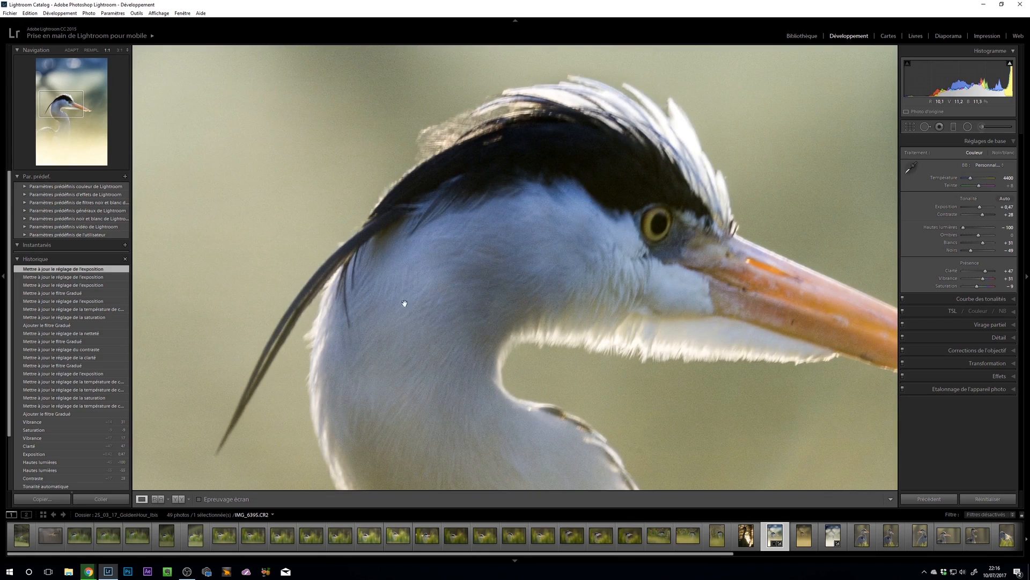
left_click(502, 286)
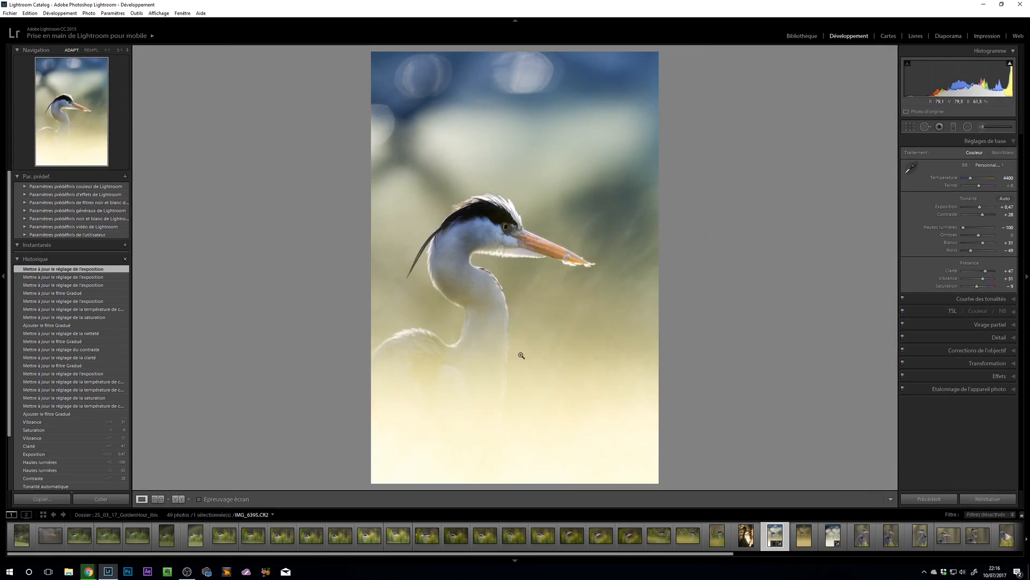
left_click(984, 126)
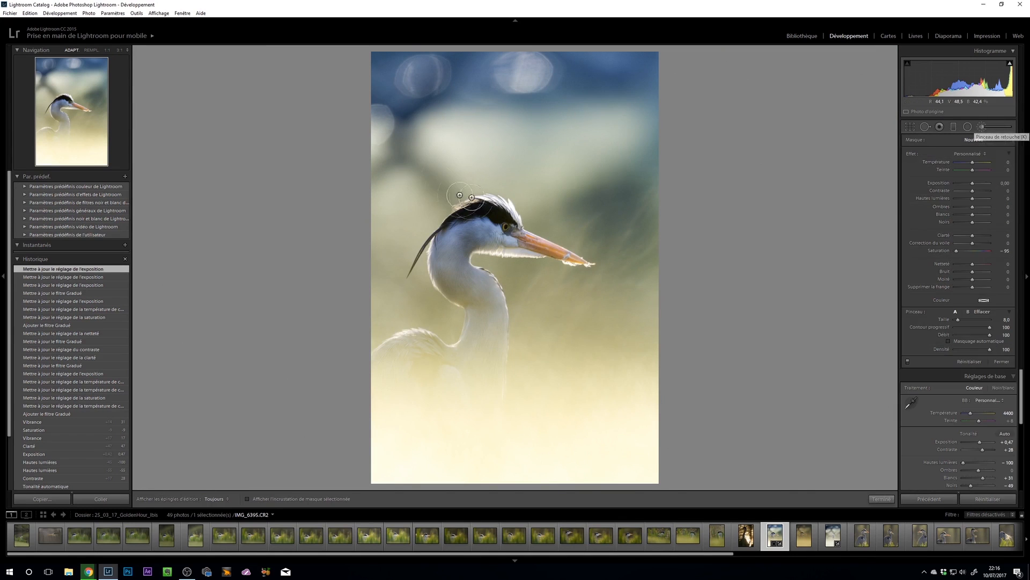
scroll(499, 221, "down", 2)
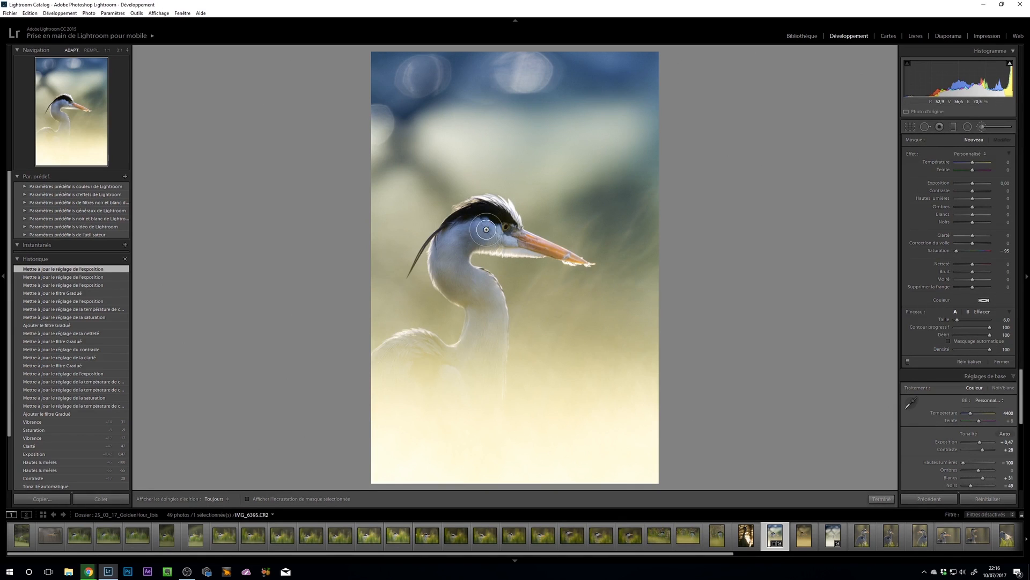
mouse_move(464, 236)
left_mouse_down()
mouse_move(441, 281)
mouse_move(452, 234)
mouse_move(461, 286)
mouse_move(474, 294)
mouse_move(463, 271)
mouse_move(494, 300)
mouse_move(494, 313)
mouse_move(482, 301)
mouse_move(472, 315)
mouse_move(476, 345)
mouse_move(494, 317)
mouse_move(485, 355)
mouse_move(480, 288)
mouse_move(462, 244)
mouse_move(513, 236)
mouse_move(496, 214)
mouse_move(474, 213)
mouse_move(491, 212)
mouse_move(517, 242)
mouse_move(582, 259)
left_mouse_up()
key("o")
key("h")
- Erase the brush mask where it spills over the background around the beak and behind the neck
key("alt")
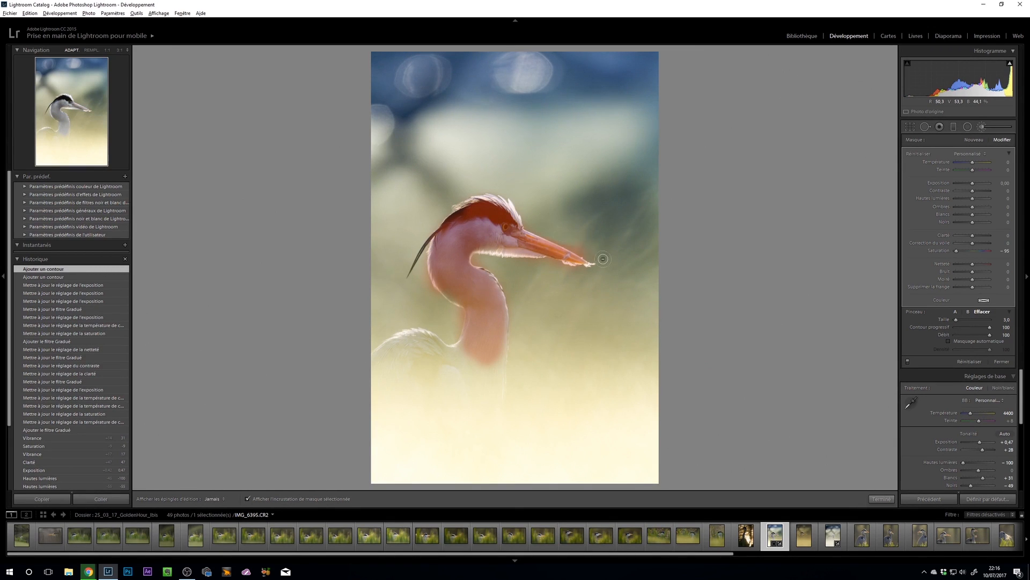
mouse_move(560, 235)
left_mouse_down()
mouse_move(569, 269)
mouse_move(548, 263)
left_mouse_up()
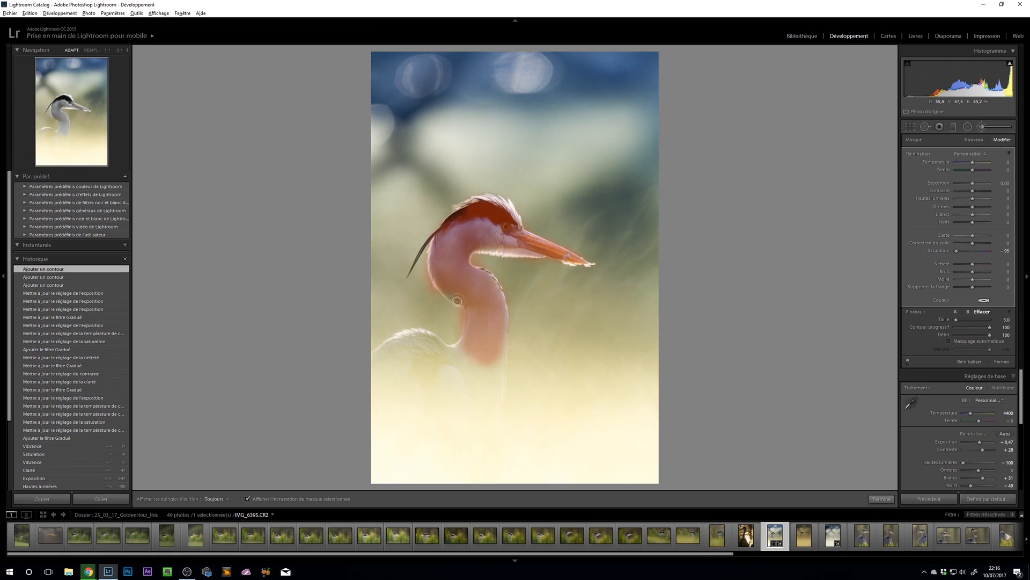
mouse_move(431, 295)
left_mouse_down()
mouse_move(410, 237)
mouse_move(431, 297)
mouse_move(453, 308)
left_mouse_up()
left_click_drag(465, 322, 464, 330)
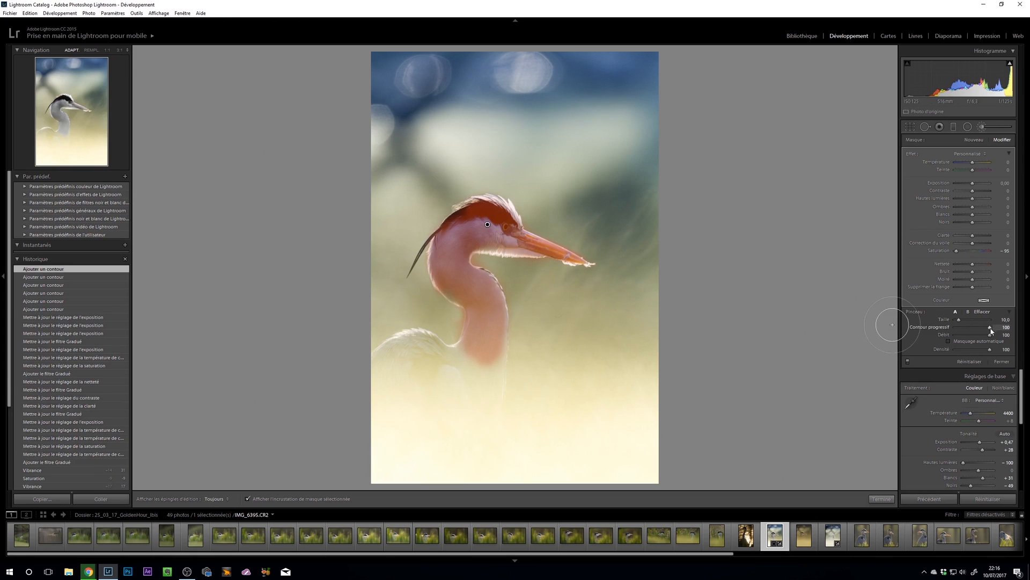
- Extend the brush mask over the heron's lower neck and chest with a flow of 75, and clean up its edge behind the neck
left_click_drag(990, 335, 981, 338)
mouse_move(472, 373)
left_mouse_down()
mouse_move(485, 352)
mouse_move(478, 373)
mouse_move(474, 347)
mouse_move(452, 380)
mouse_move(437, 367)
mouse_move(478, 390)
mouse_move(488, 368)
left_mouse_up()
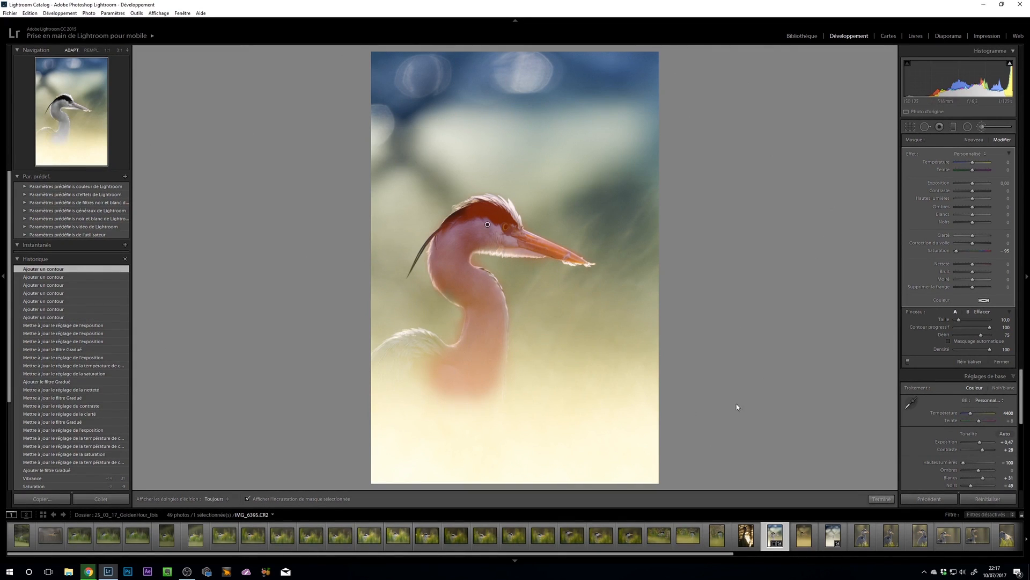
key("alt")
mouse_move(453, 323)
left_mouse_down()
mouse_move(453, 337)
mouse_move(454, 313)
left_mouse_up()
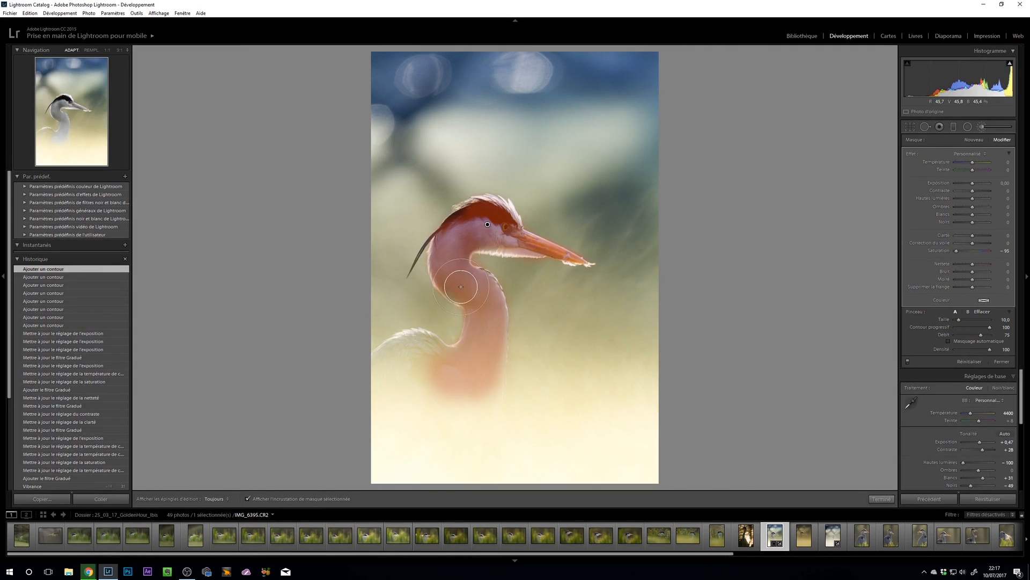
key("h")
left_click_drag(460, 297, 454, 298)
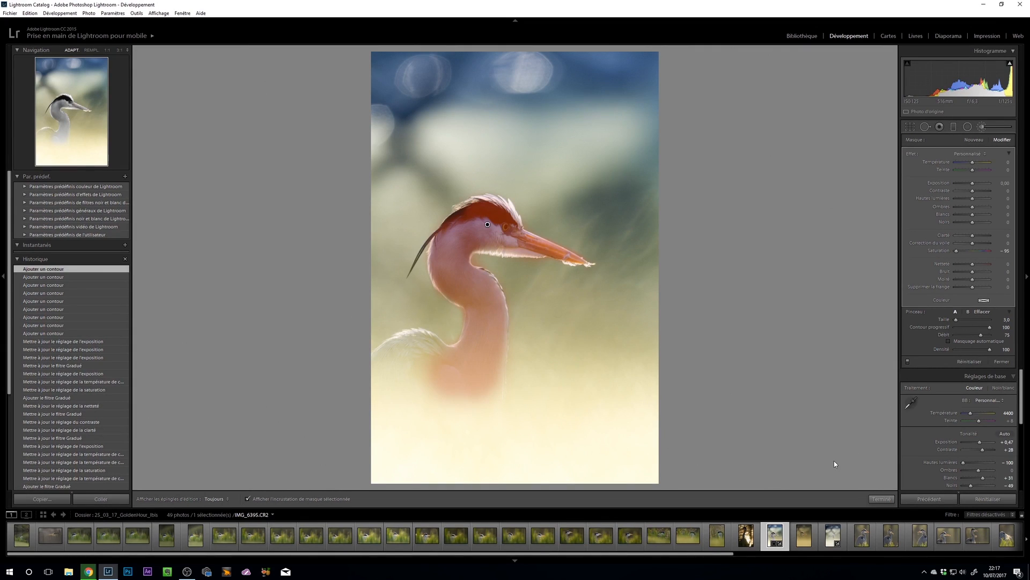
- Hide the mask overlay and set the brush adjustment to saturation 0, shadows 100, highlights 14 and whites 45
key("o")
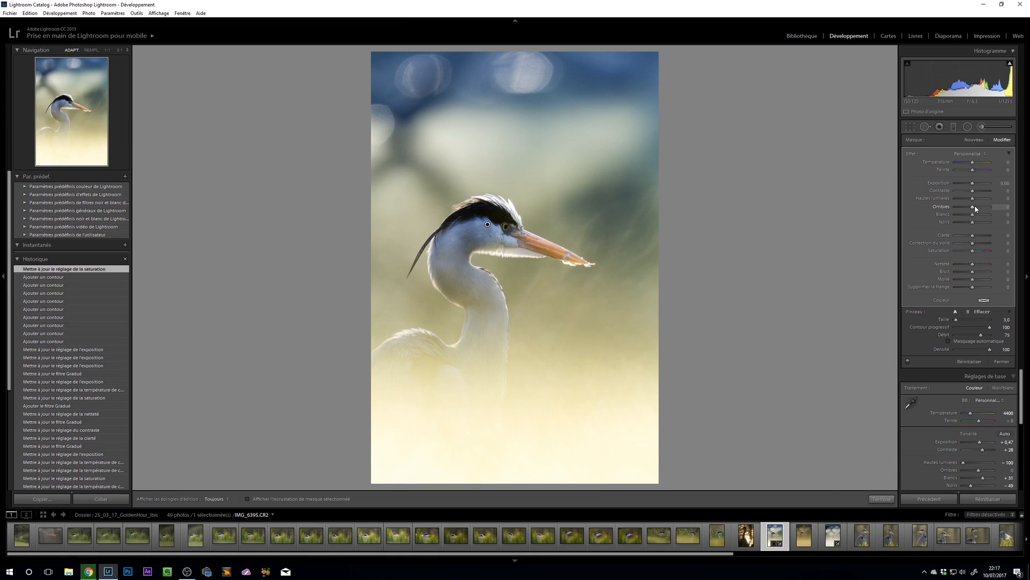
left_click_drag(980, 209, 1001, 209)
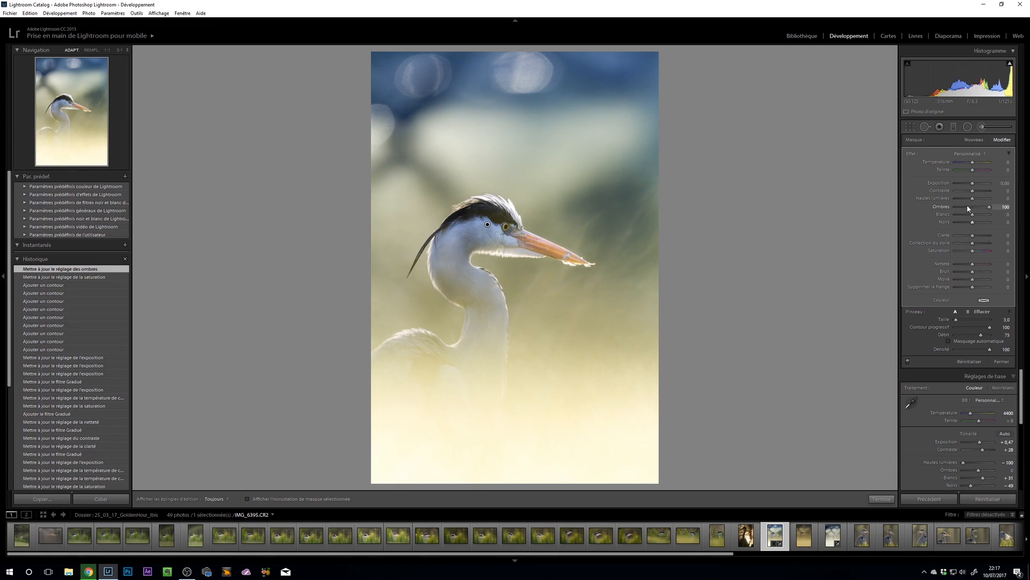
mouse_move(973, 198)
left_mouse_down()
mouse_move(990, 198)
mouse_move(974, 196)
mouse_move(981, 217)
left_mouse_up()
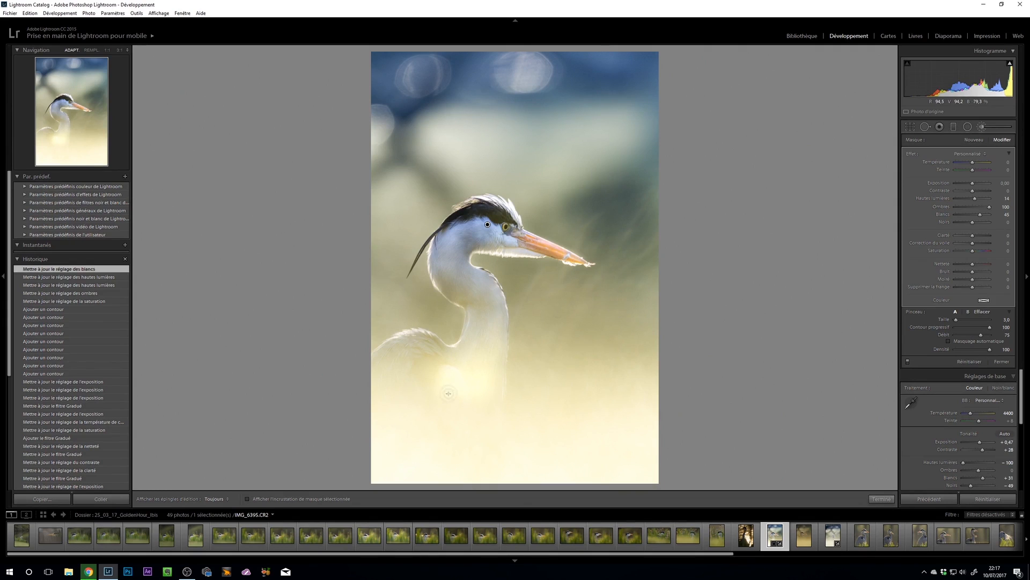
- Reselect the heron's brush adjustment and erase its mask over the bright spot on the chest
left_click(981, 127)
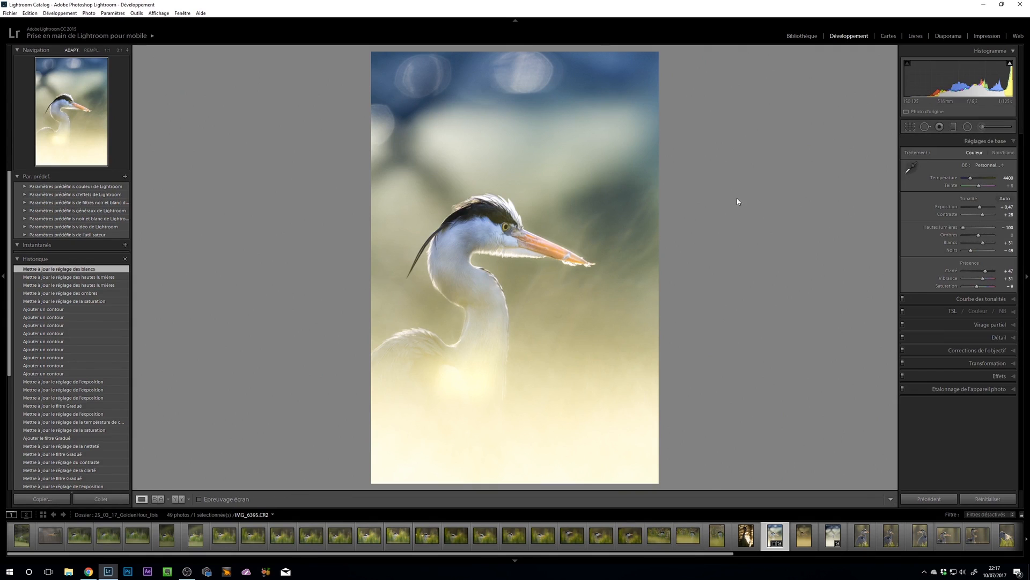
left_click(982, 128)
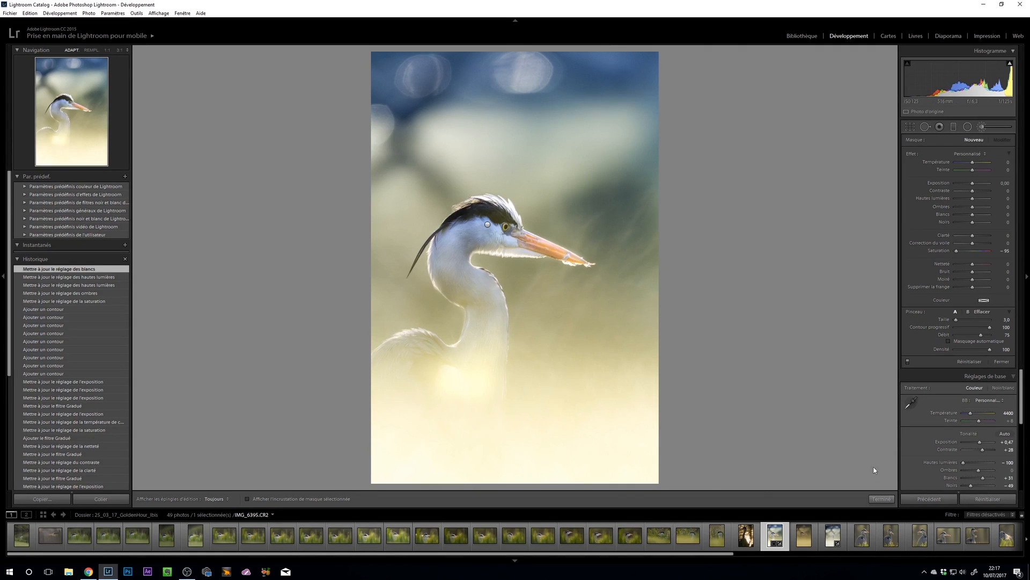
left_click(488, 226)
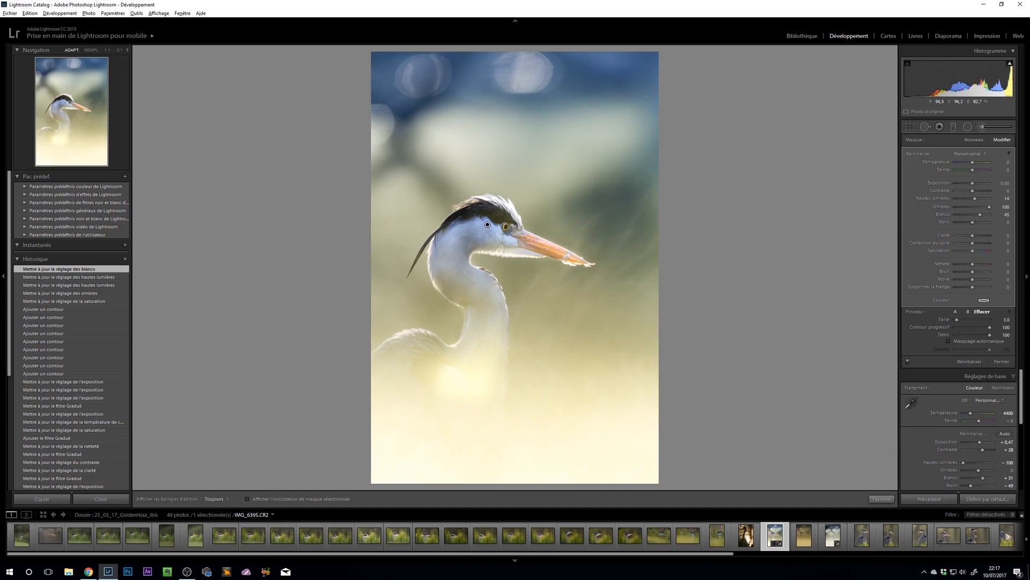
mouse_move(465, 388)
left_mouse_down()
mouse_move(440, 427)
mouse_move(478, 402)
mouse_move(436, 435)
mouse_move(460, 405)
mouse_move(445, 437)
mouse_move(489, 425)
mouse_move(481, 404)
left_mouse_up()
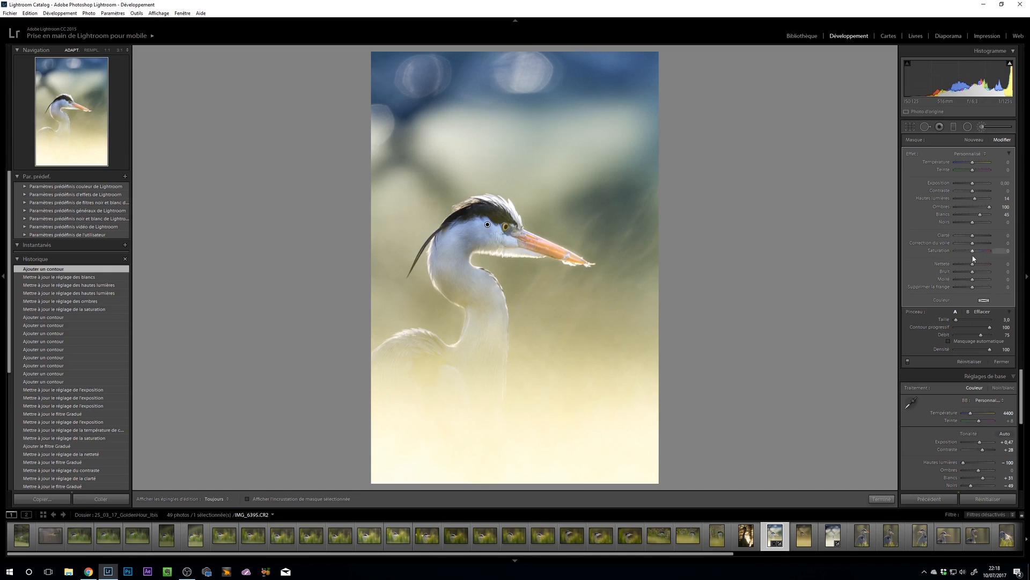
- Set the heron brush's blacks to -29 and temperature to 6, and erase its mask over the lower neck with size 18
left_click_drag(973, 222, 969, 225)
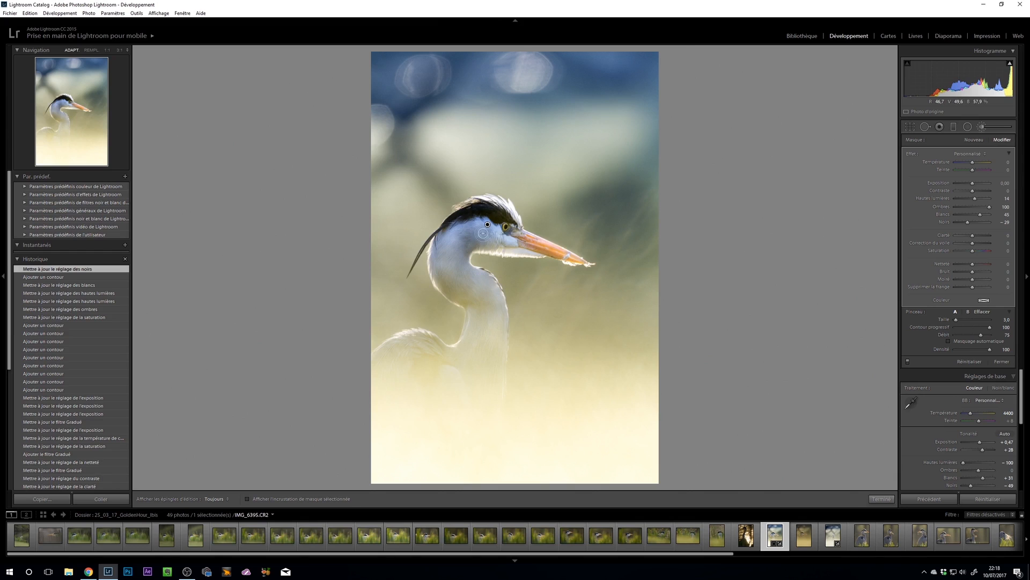
left_click(971, 163)
key("alt")
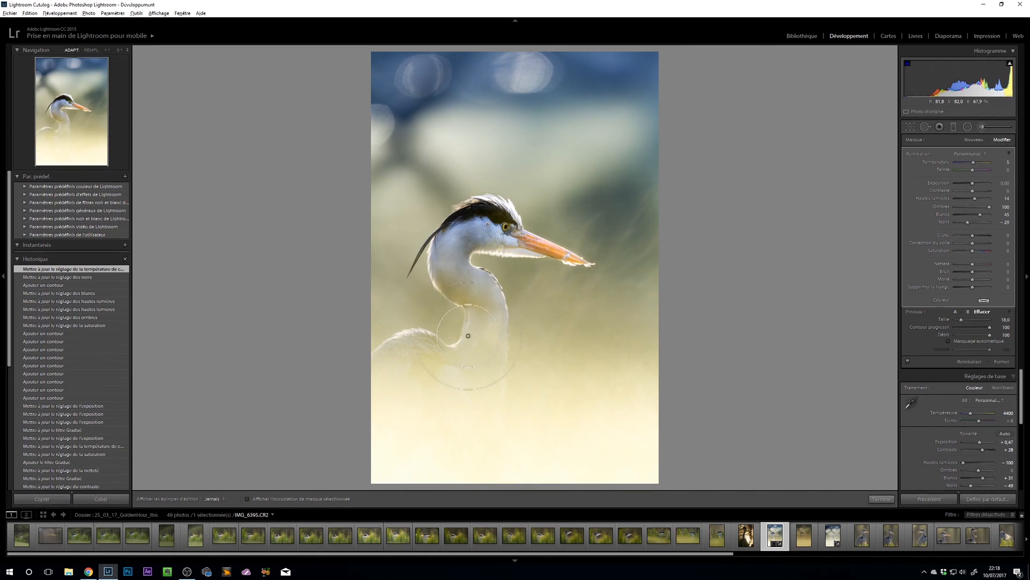
left_click_drag(468, 336, 463, 318)
key("h")
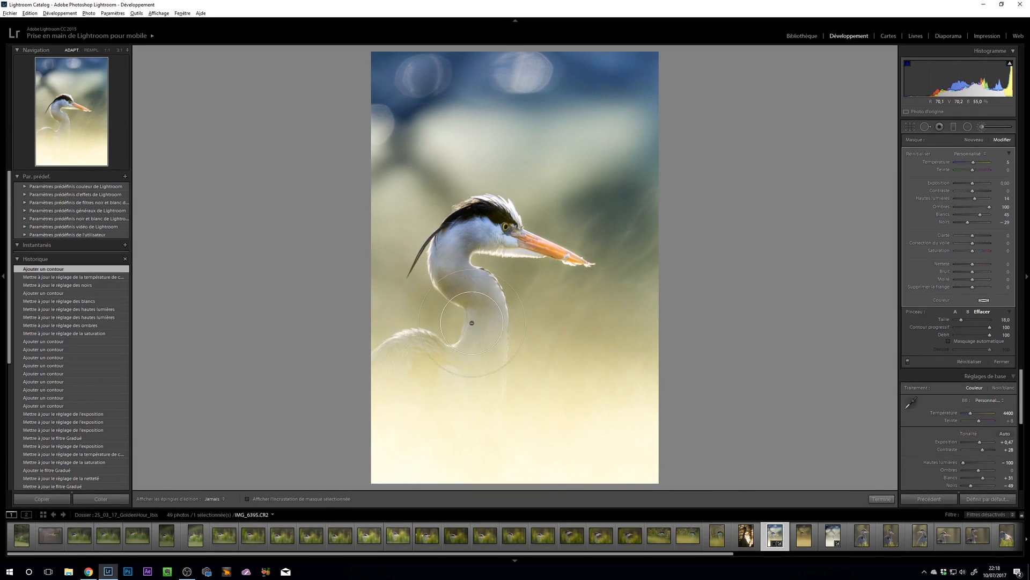
key("ctrl+z")
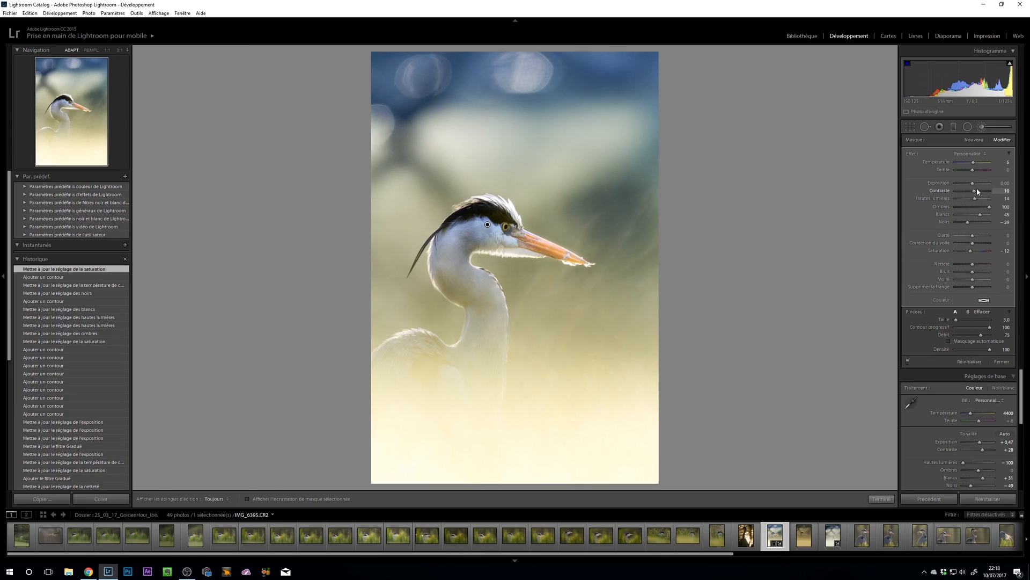
- Set the heron brush adjustment's saturation to -12, contrast to -95 and blacks to -52, checking the head up close
left_click_drag(978, 192, 967, 187)
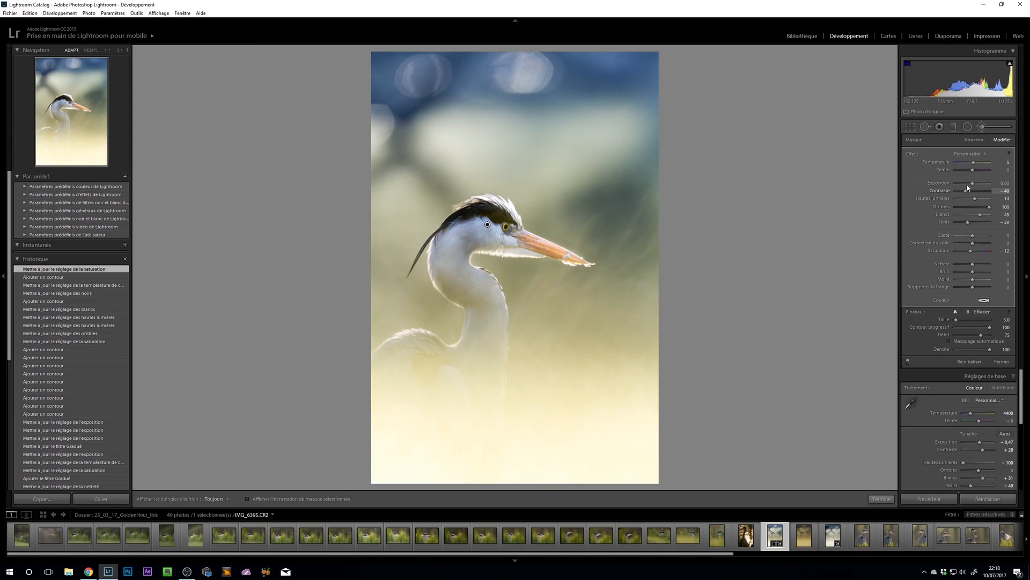
left_click_drag(970, 187, 969, 186)
left_click_drag(961, 185, 957, 185)
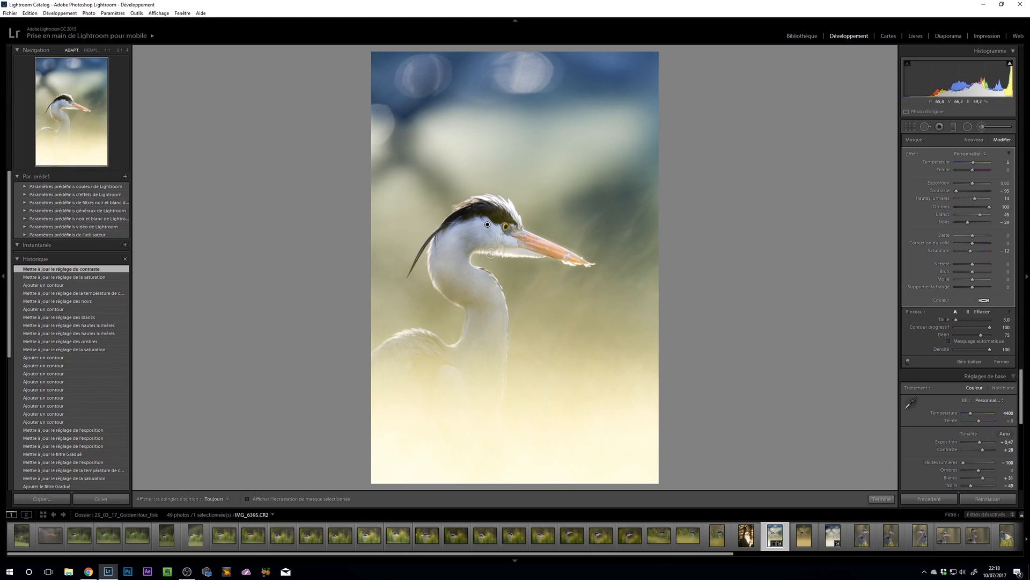
left_click(481, 244)
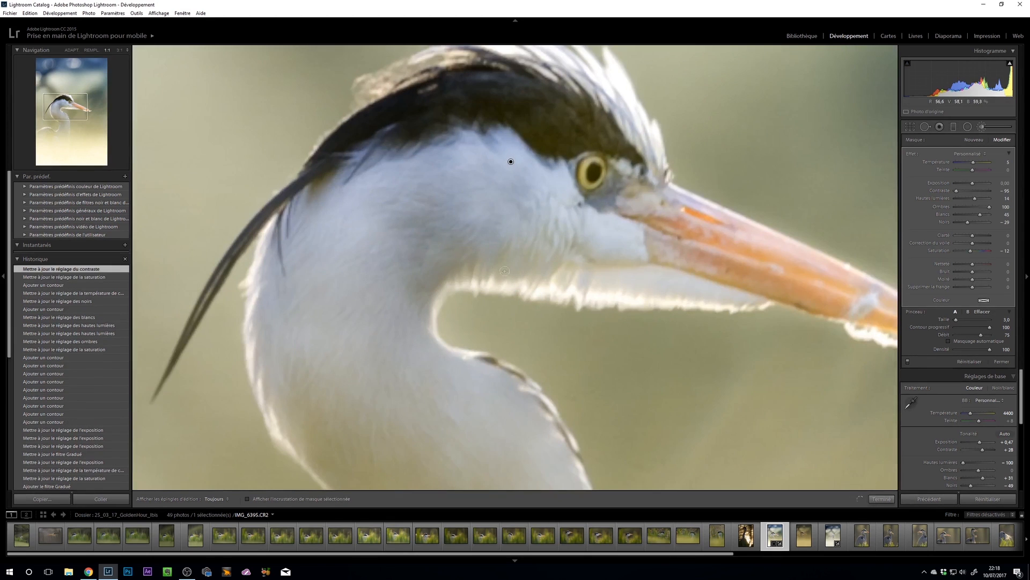
left_click(449, 241)
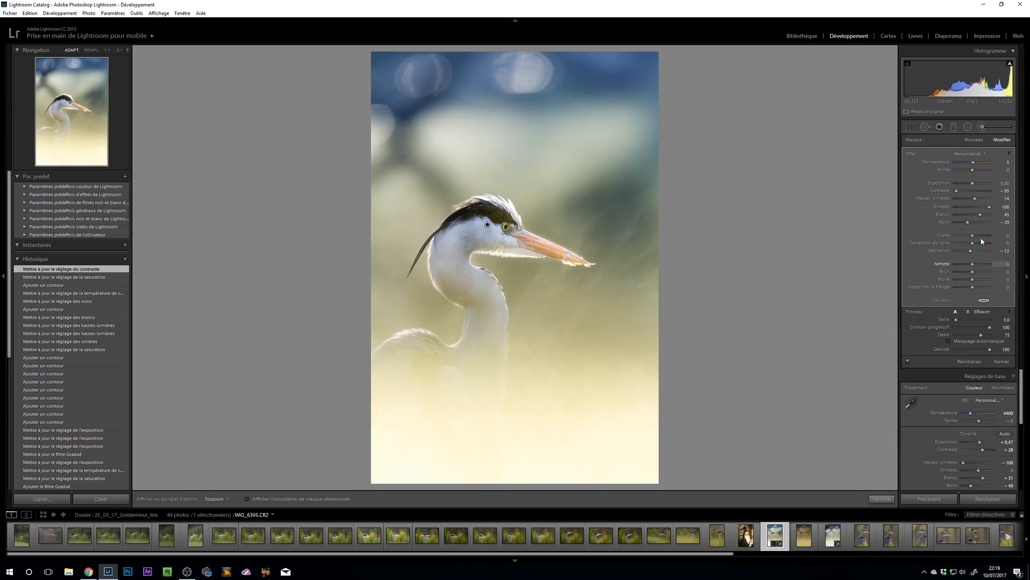
left_click_drag(969, 223, 965, 223)
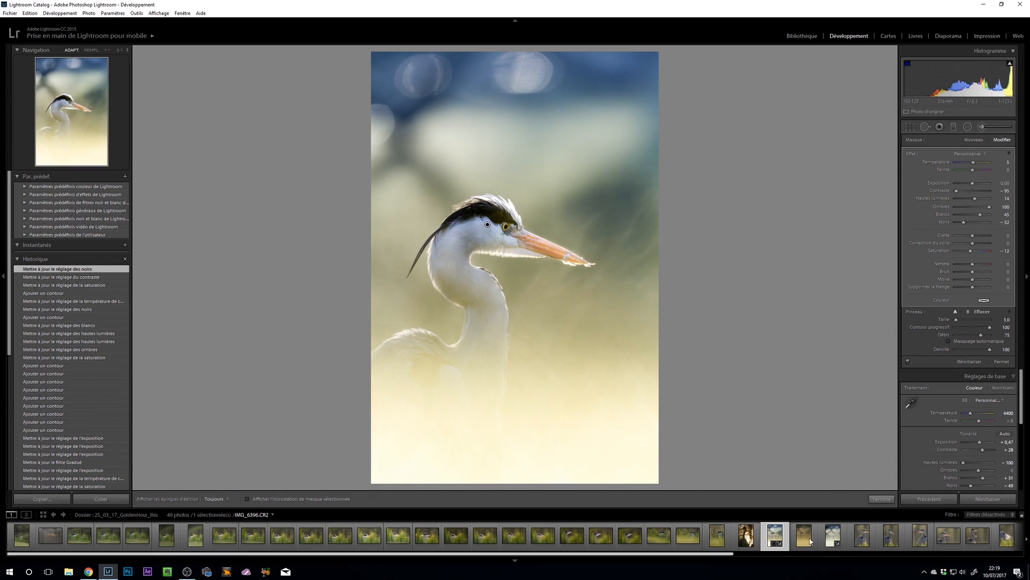
- Finish the brush adjustment and compare the photo before and after editing side by side
left_click(880, 499)
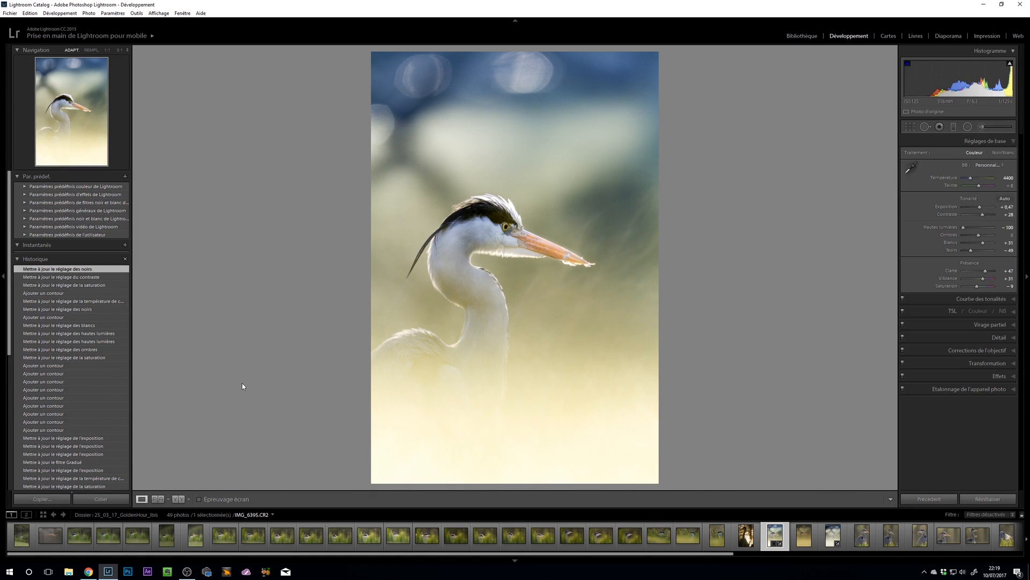
key("y")
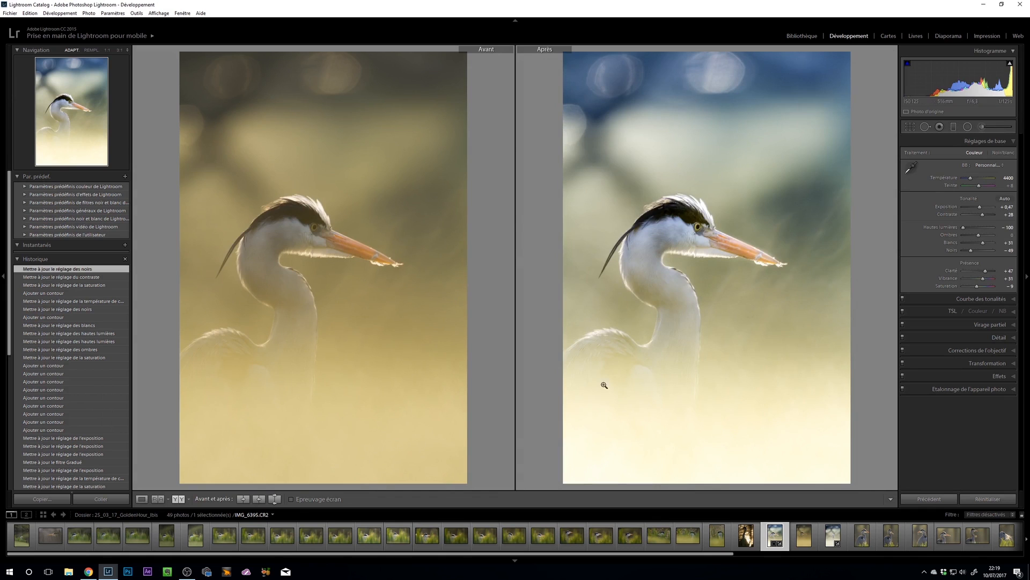
key("y")
- Draw a small radial filter around the heron's eye and reset its saturation to 0
key("z")
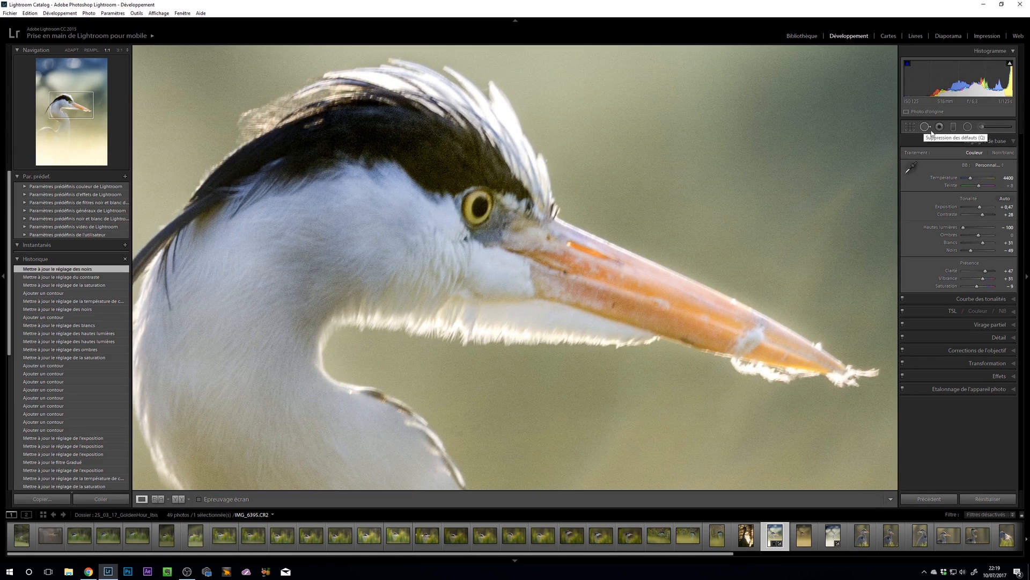
left_click(968, 126)
left_click_drag(467, 203, 499, 214)
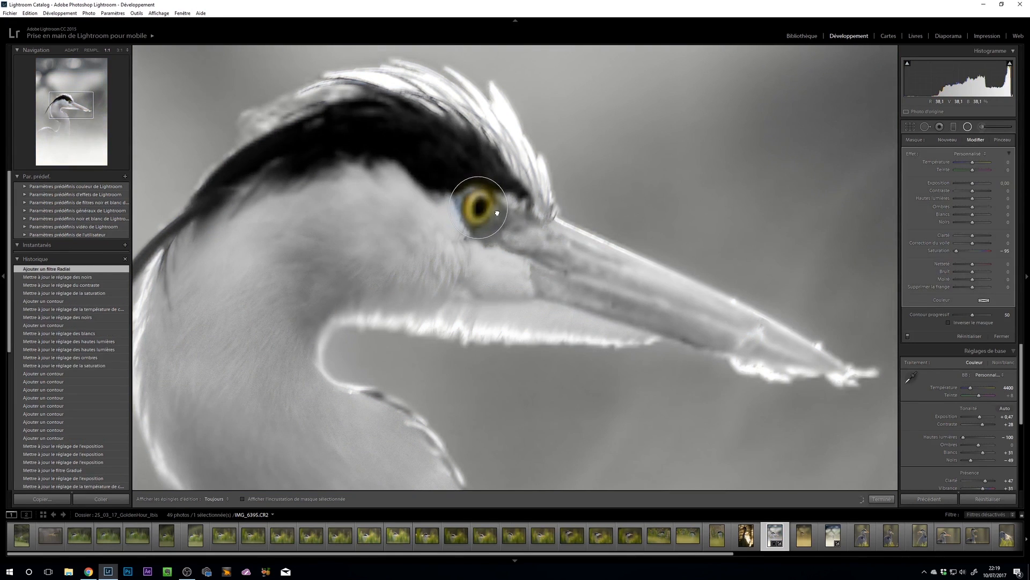
double_click(946, 250)
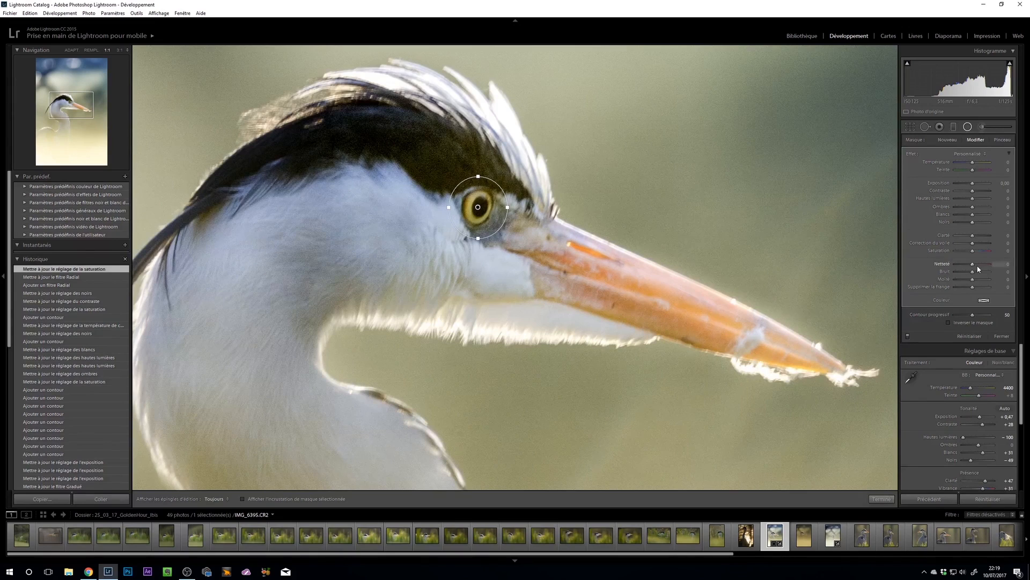
- Invert the eye filter's mask, set contrast 17, highlights 100 and blacks -12, slightly raise the shadows, and finish the filter
mouse_move(976, 193)
left_mouse_down()
mouse_move(970, 222)
mouse_move(975, 202)
mouse_move(992, 201)
left_mouse_up()
left_click(975, 322)
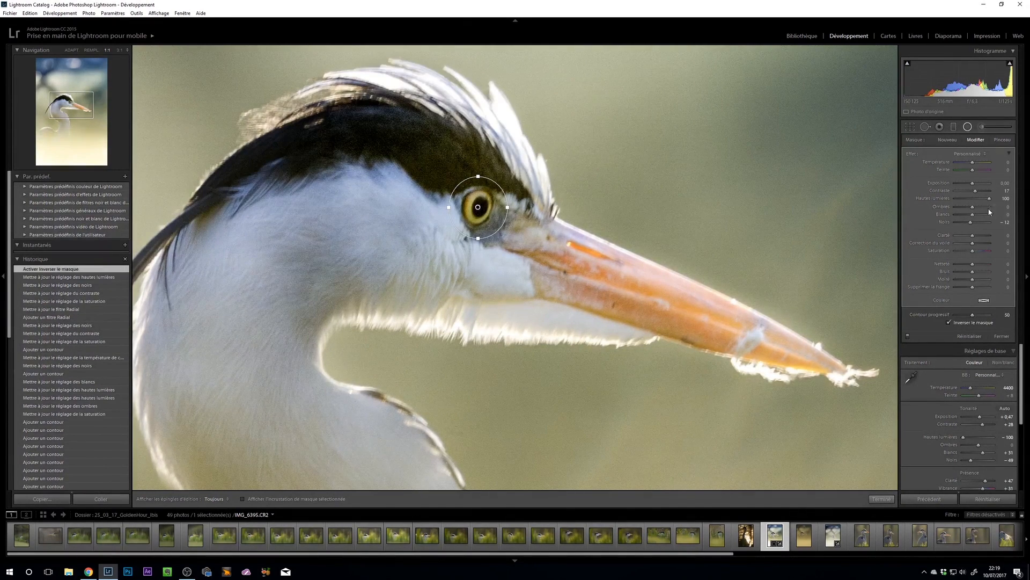
left_click_drag(974, 208, 975, 209)
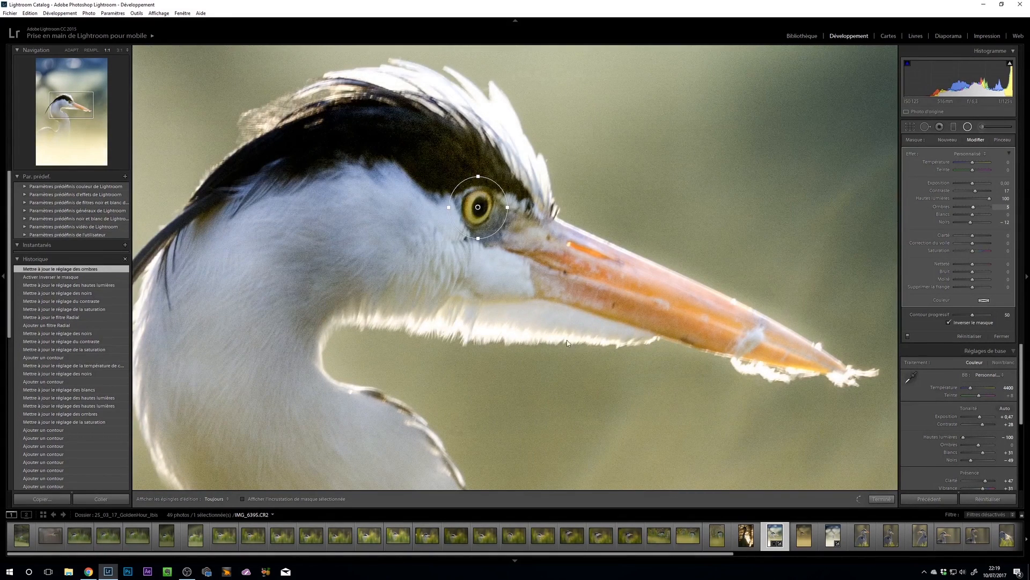
left_click(888, 499)
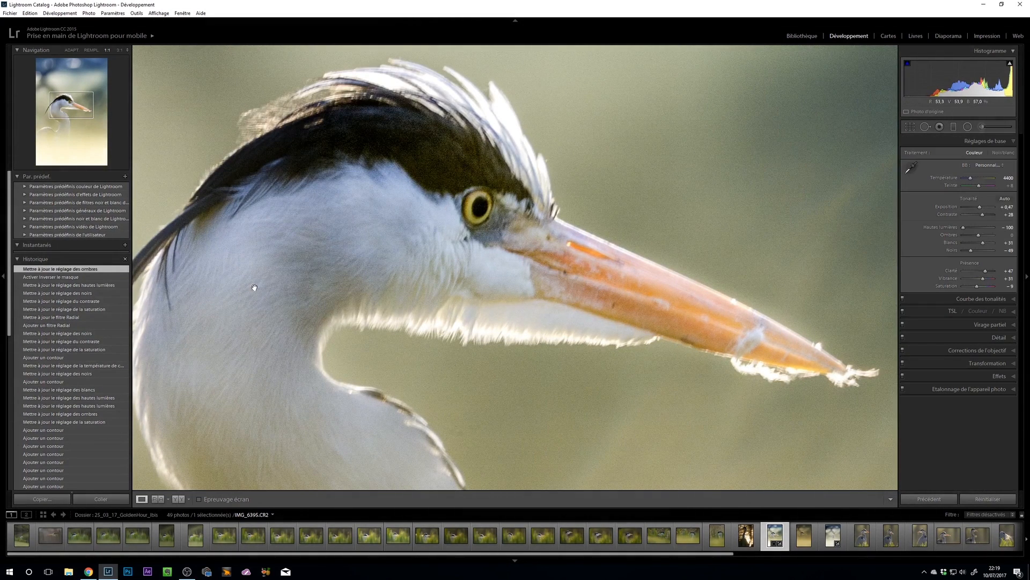
- Compare the history state before the radial filter with the latest state, and return to the whole photo
left_click(58, 333)
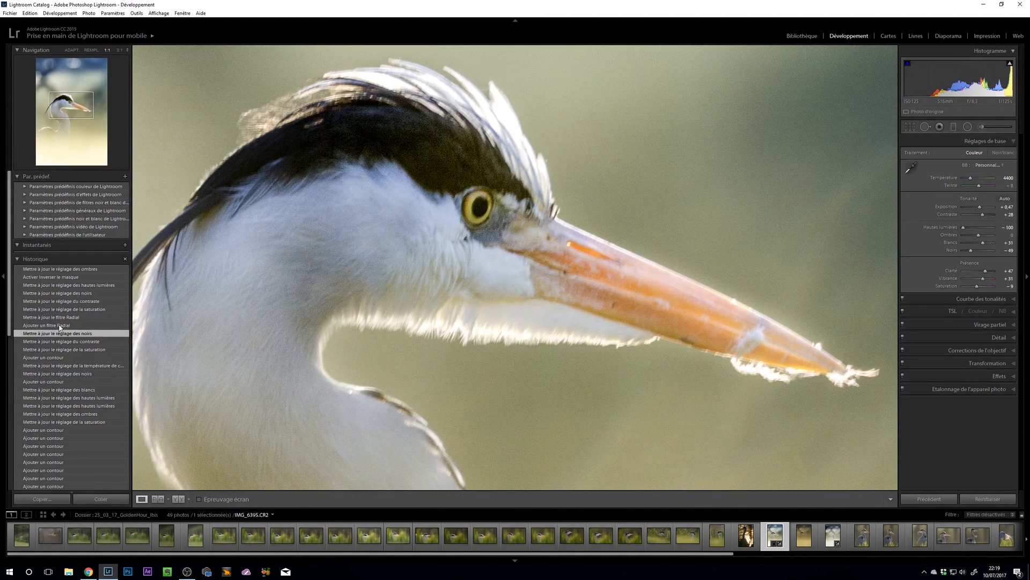
left_click(81, 269)
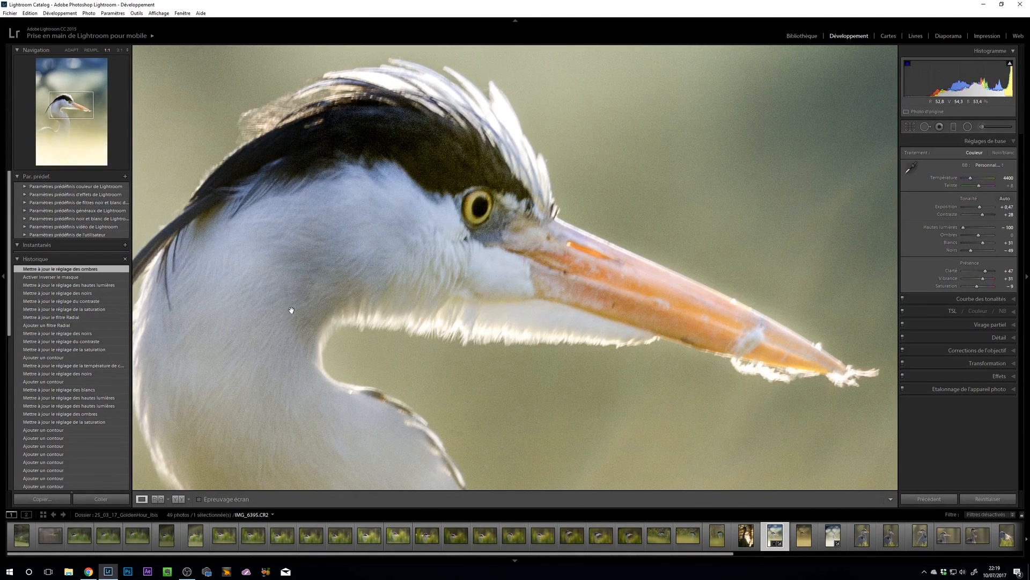
left_click(445, 271)
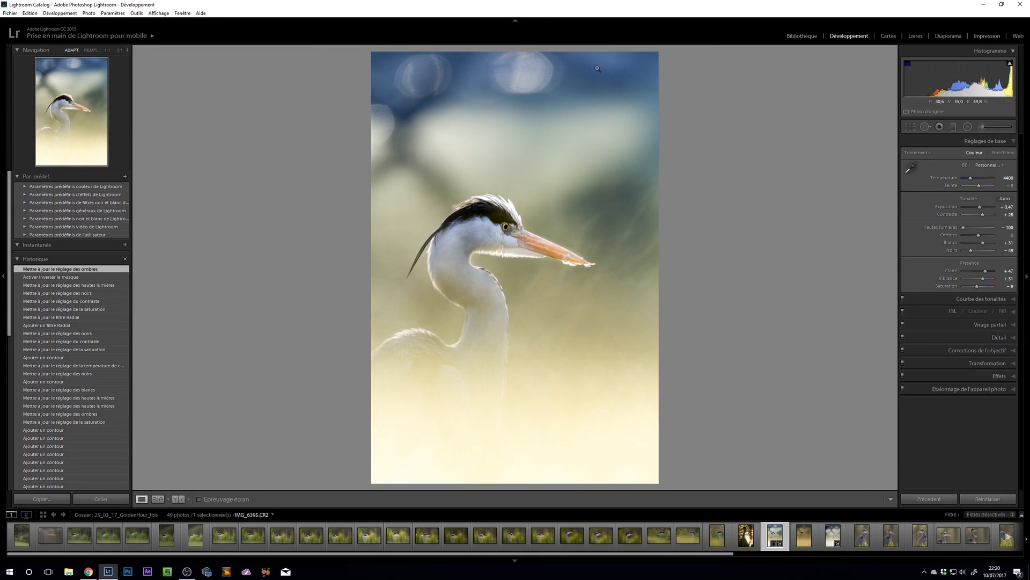
- Reselect the graduated filter over the upper background and set its exposure to 0.38 and contrast to 19
left_click(955, 127)
left_click(531, 135)
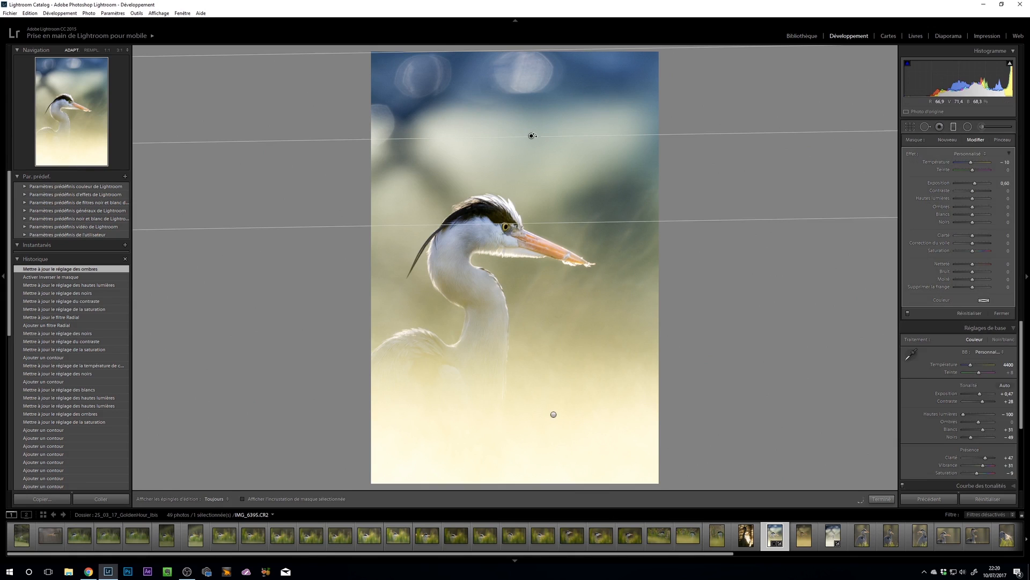
left_click_drag(978, 186, 975, 186)
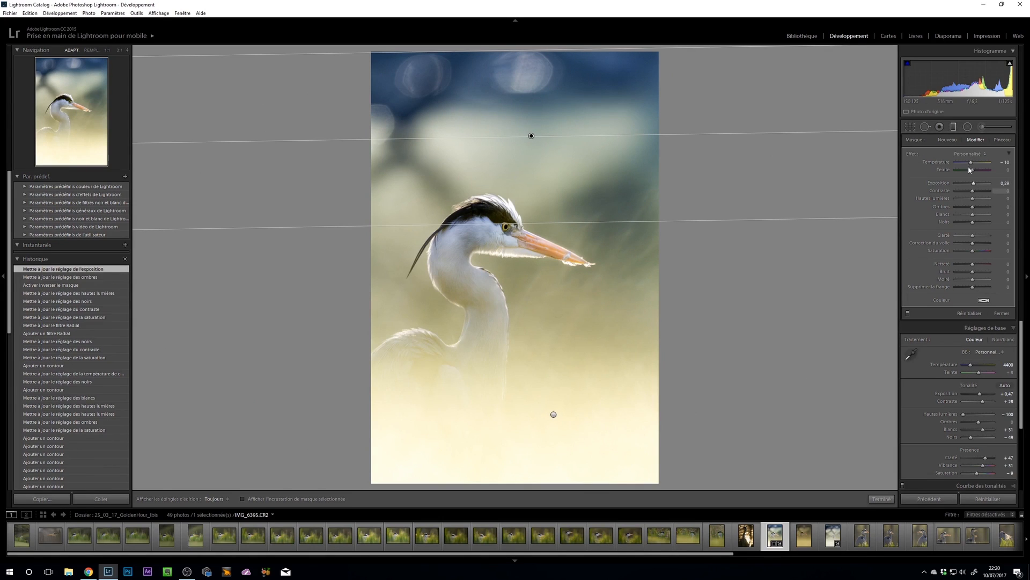
left_click_drag(975, 195, 977, 196)
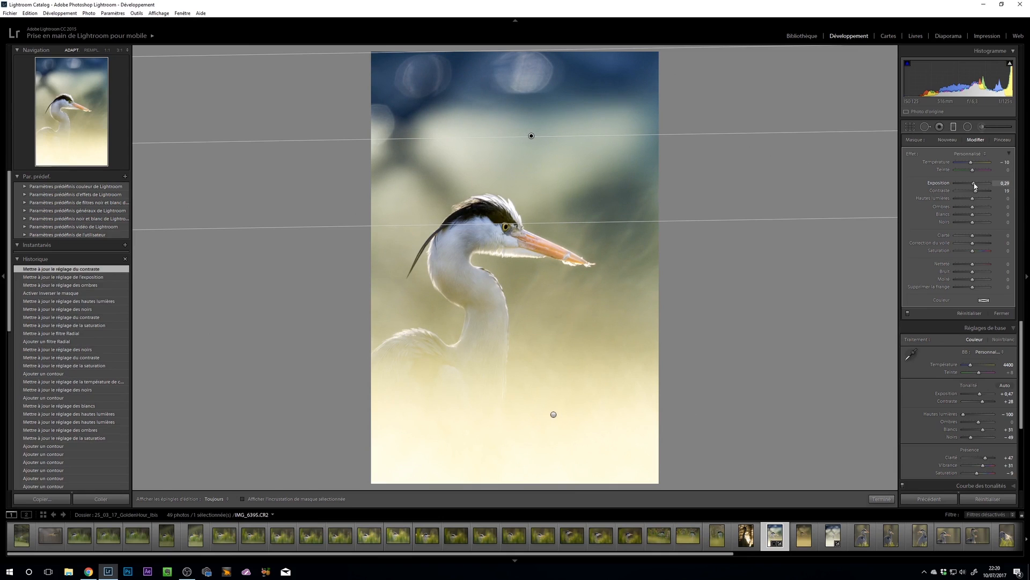
left_click_drag(975, 185, 977, 185)
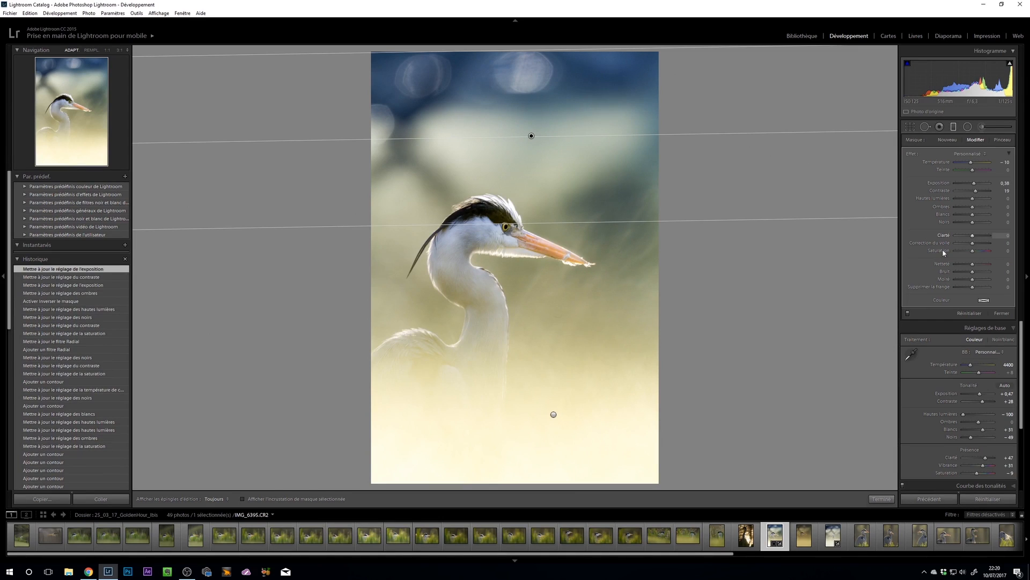
left_click(885, 499)
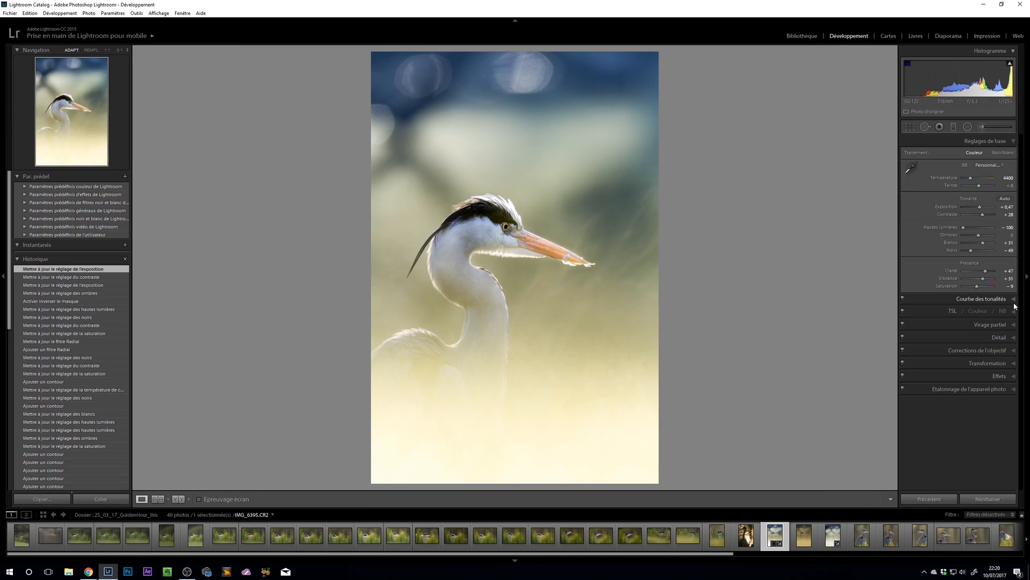
- Shape the tone curve into a gentle S with lights at +25 and darks at -15
left_click(1002, 298)
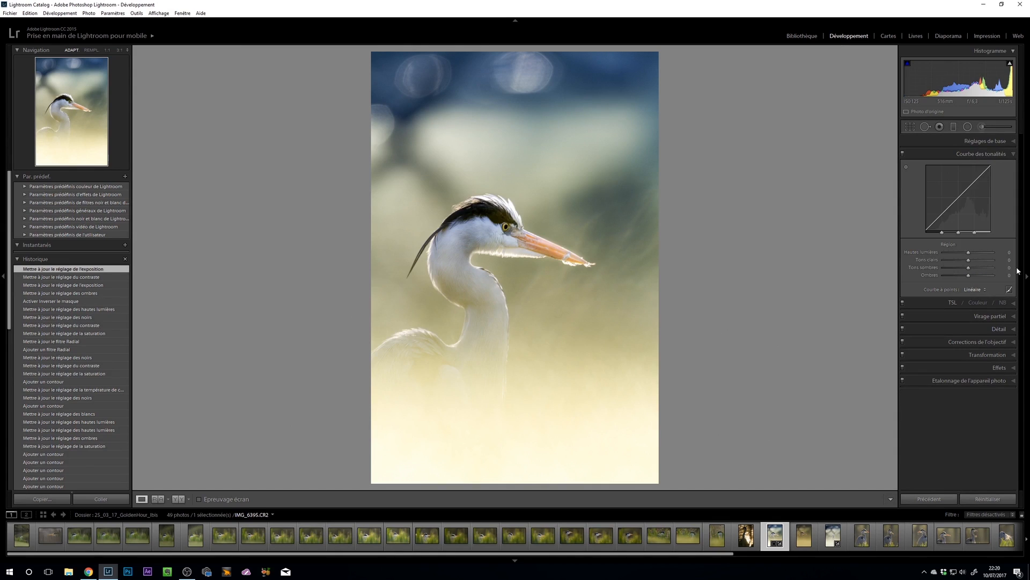
left_click_drag(944, 215, 944, 218)
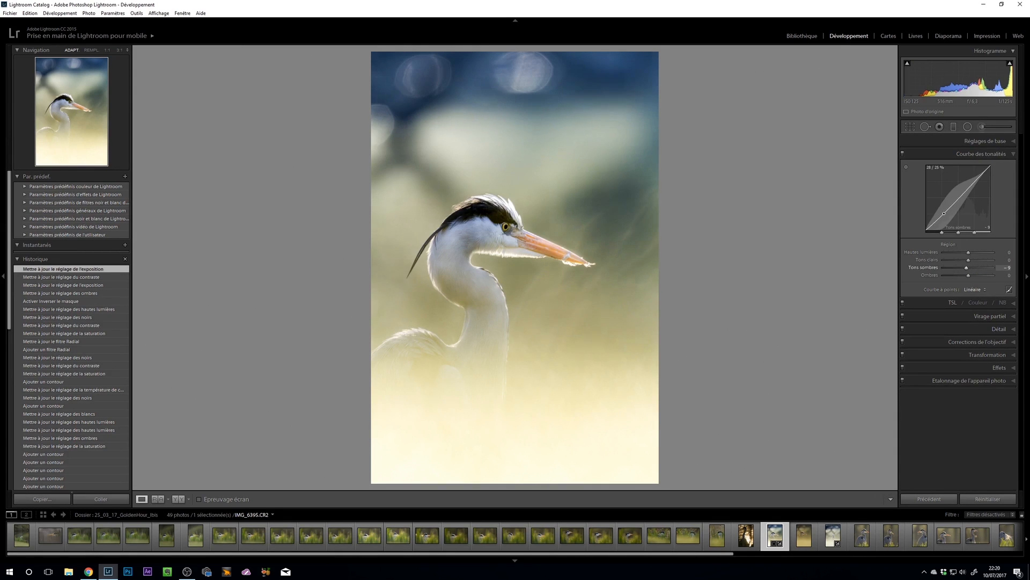
left_click_drag(970, 186, 971, 172)
left_click_drag(945, 215, 945, 218)
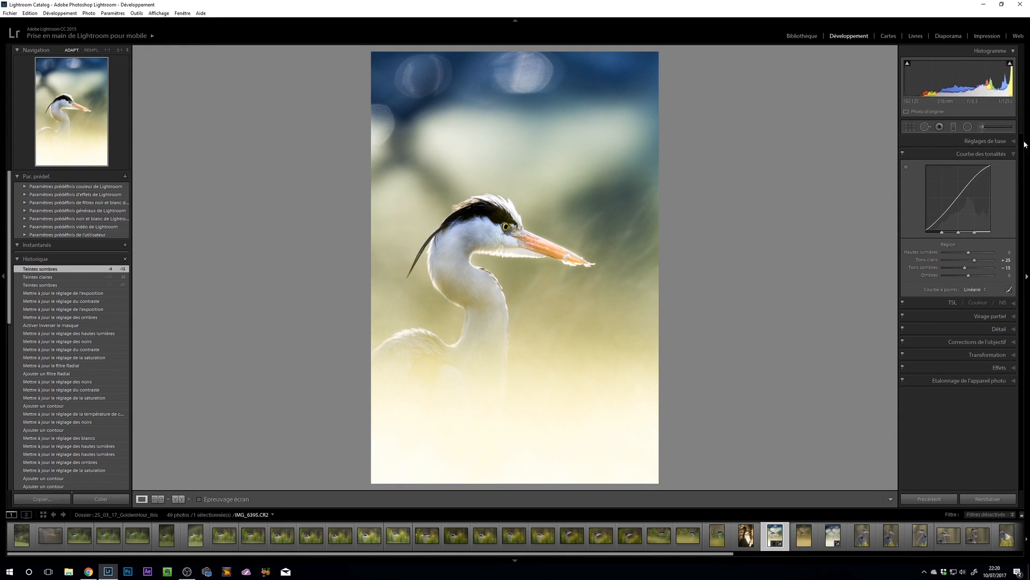
- Reduce the tone curve's lights to +9 and highlights to -28, and compare the photo before and after
left_click(992, 141)
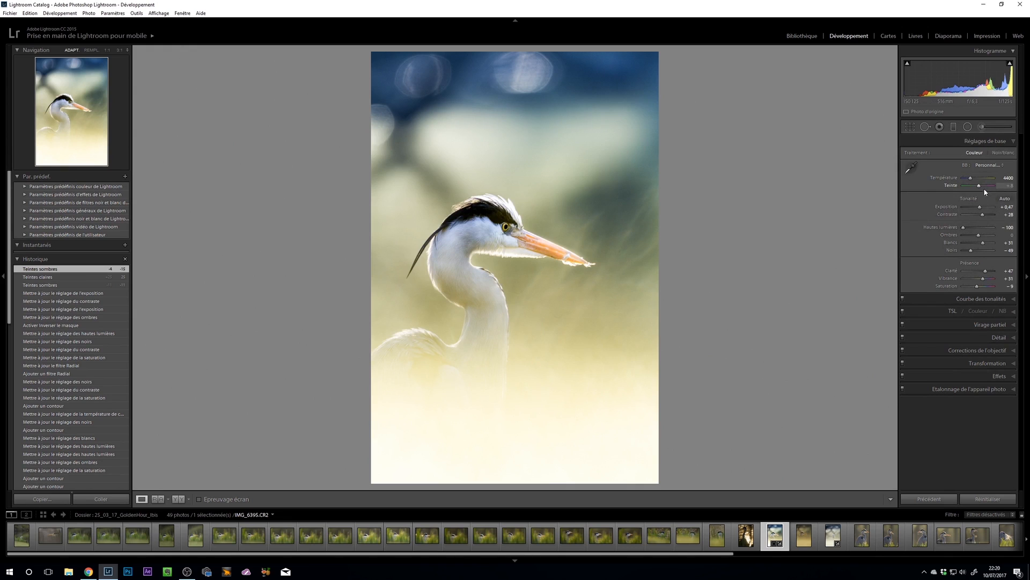
left_click(998, 304)
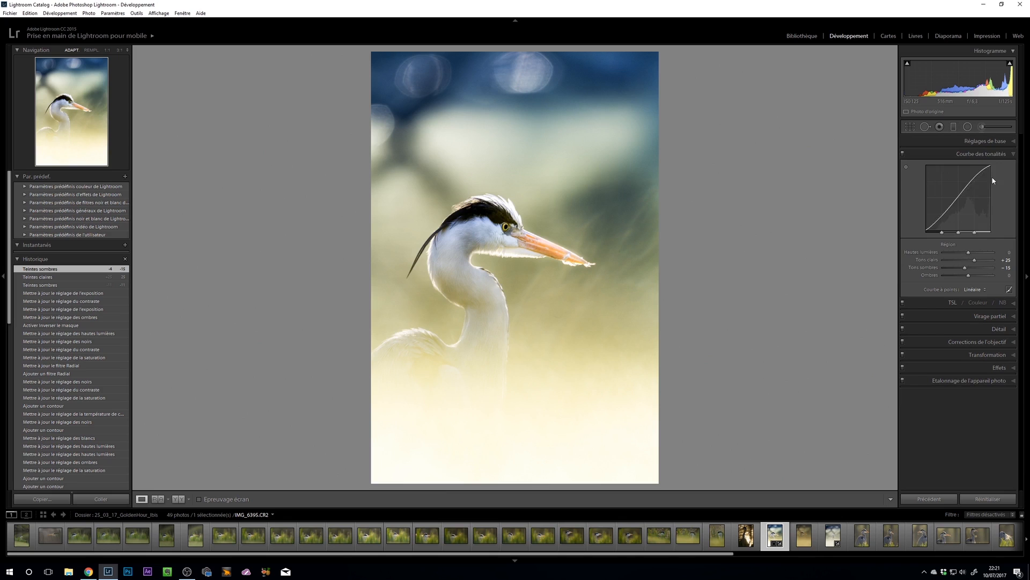
left_click_drag(974, 179, 989, 167)
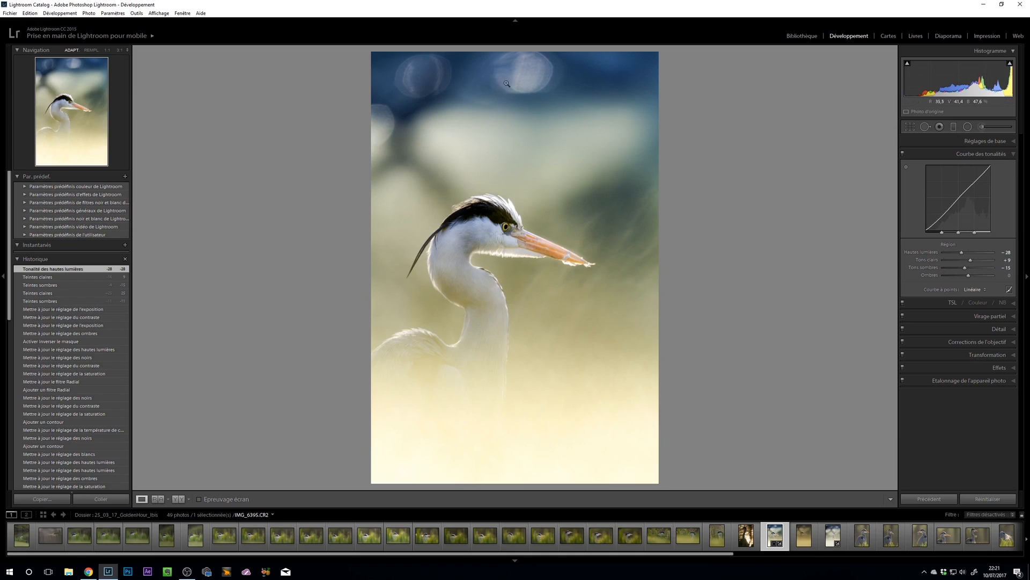
key("y")
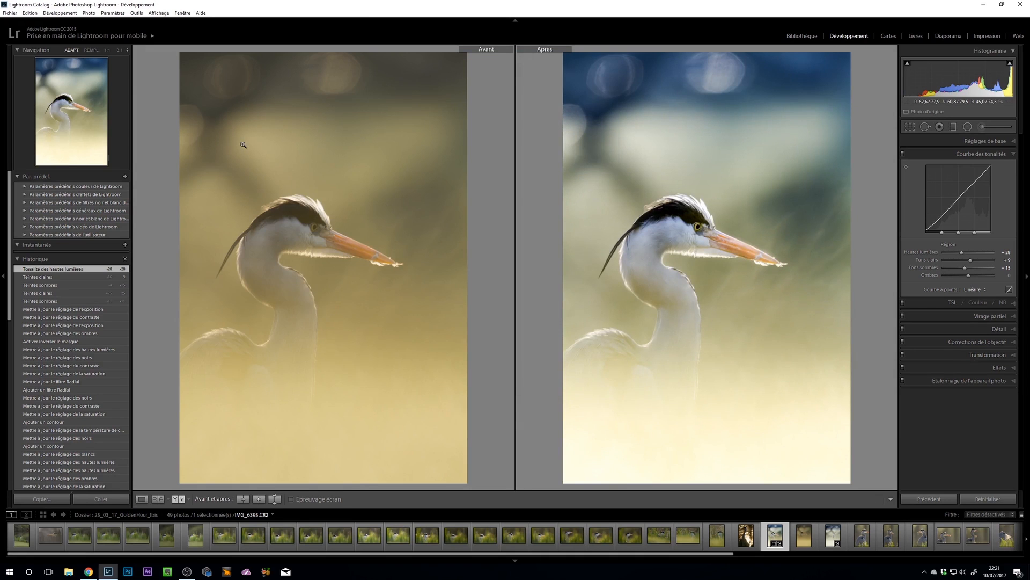